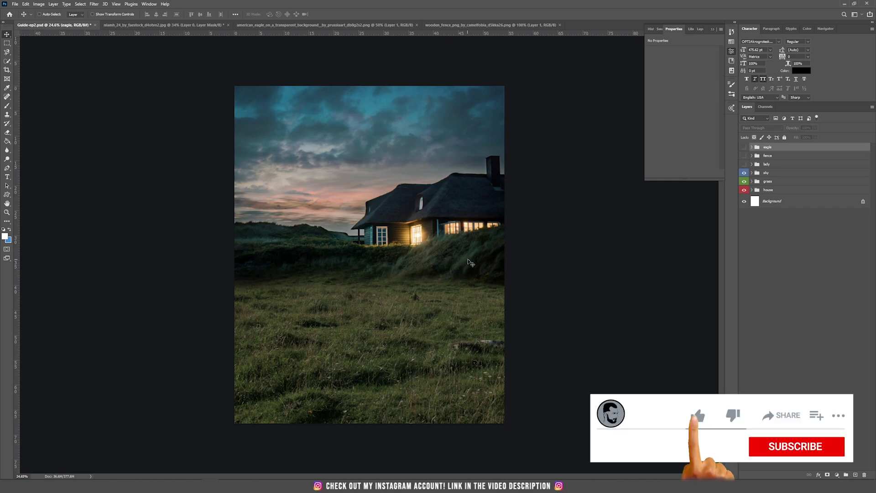
Show the lady, fence and eagle layer groups in the composite to preview the scene
click(745, 165)
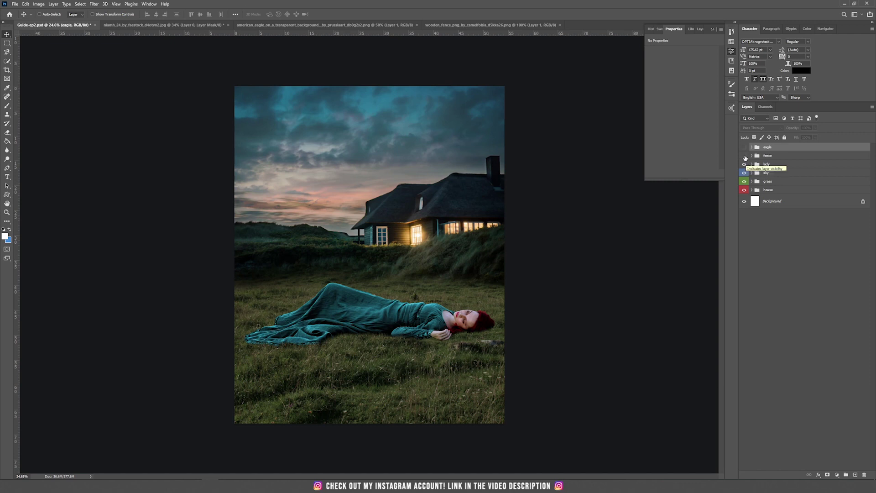
click(745, 156)
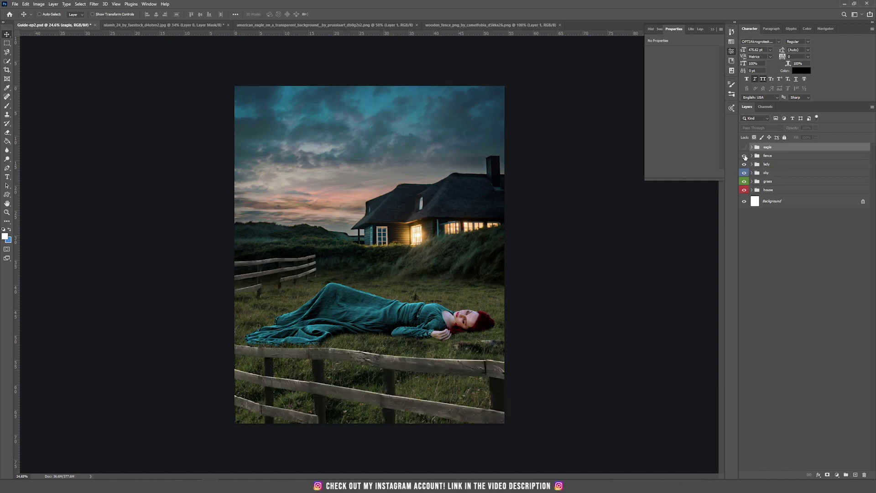
click(744, 147)
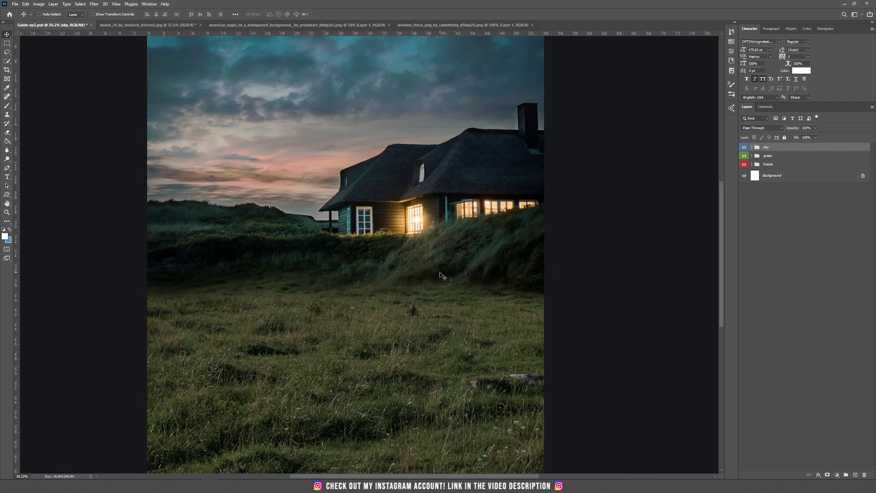
Switch to the faestock photo of the reclining woman and examine it up close
click(161, 25)
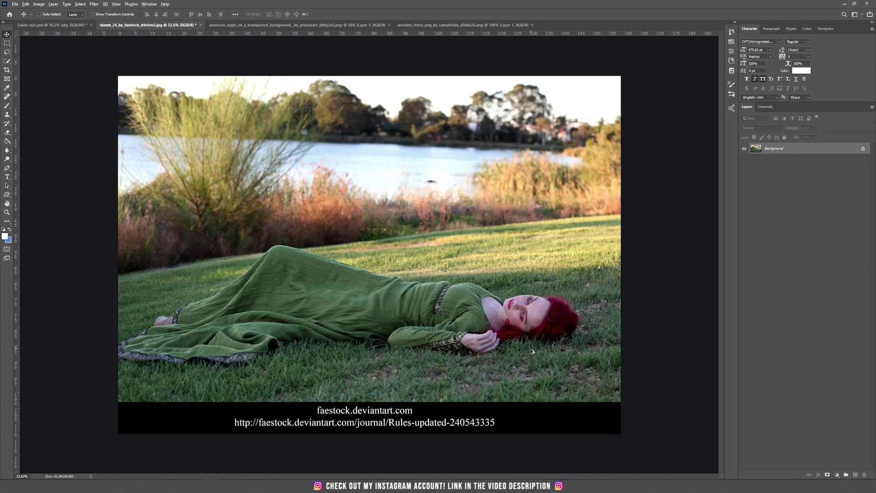
scroll(512, 379, up, 2)
scroll(351, 247, down, 5)
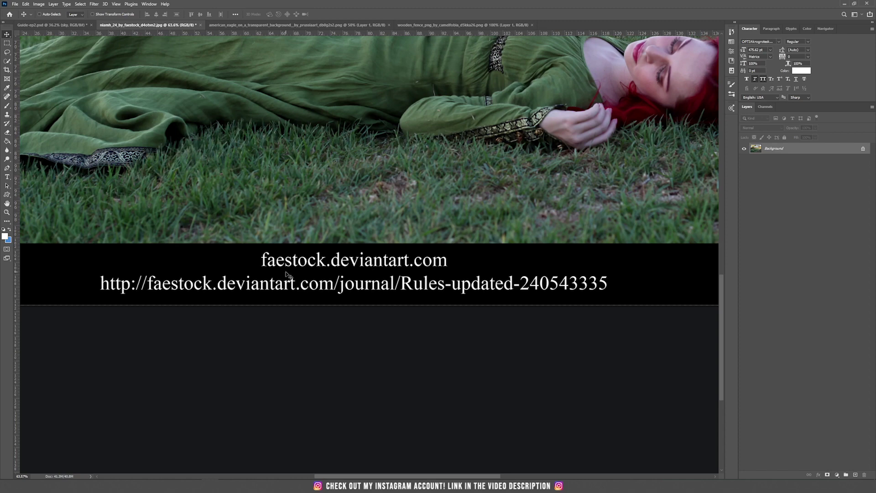
scroll(274, 168, down, 3)
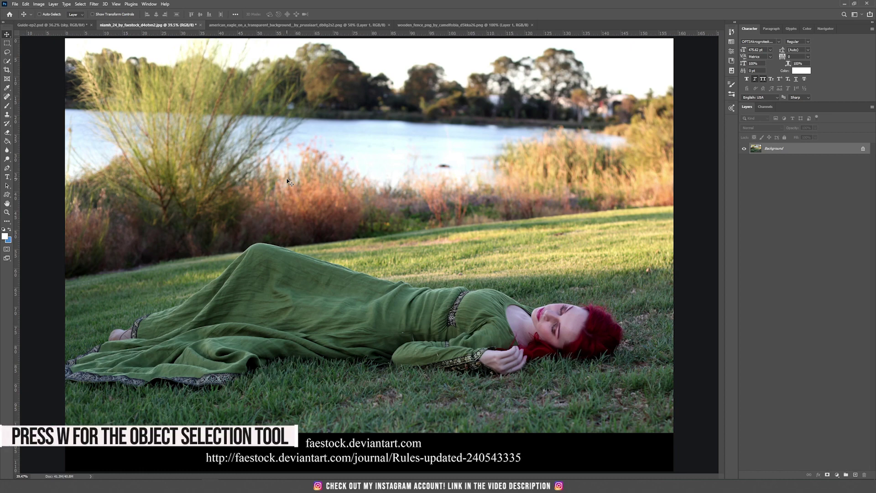
Try to isolate the woman with Select Subject and a layer mask made from that selection
key(w)
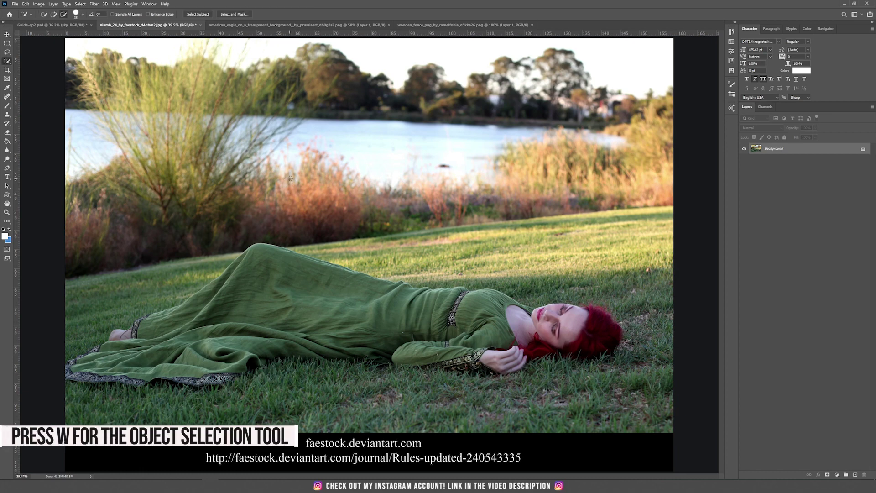
click(196, 16)
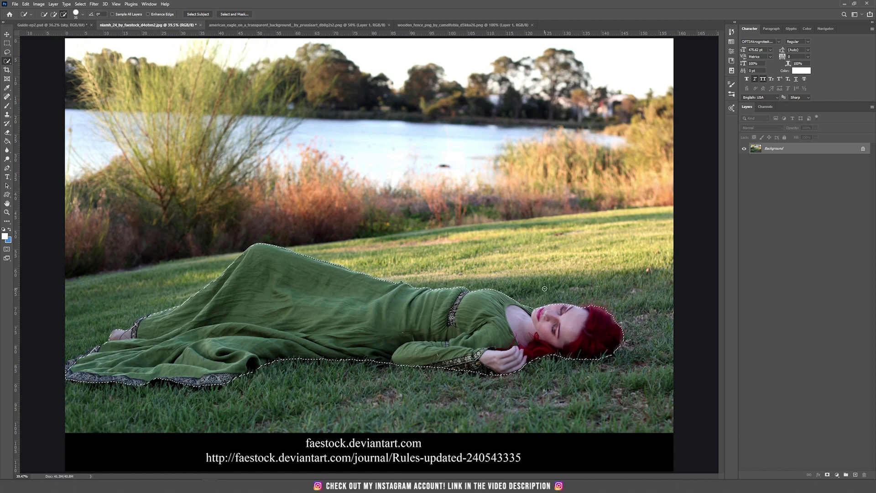
click(827, 475)
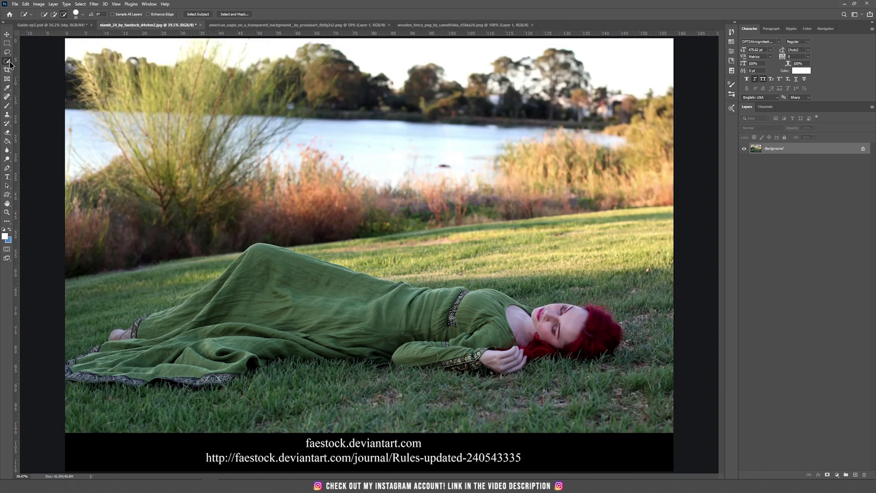
Try the Quick Selection Tool on the hem of the green dress
right_click(9, 63)
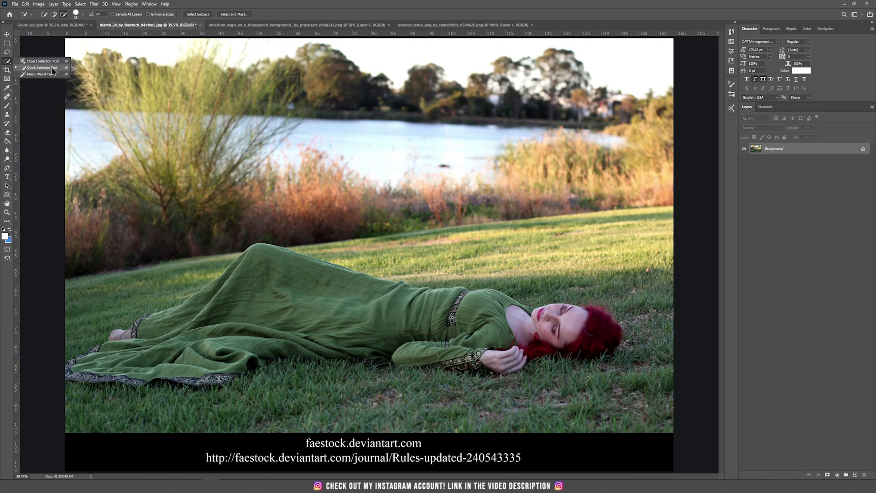
click(53, 69)
right_click(7, 62)
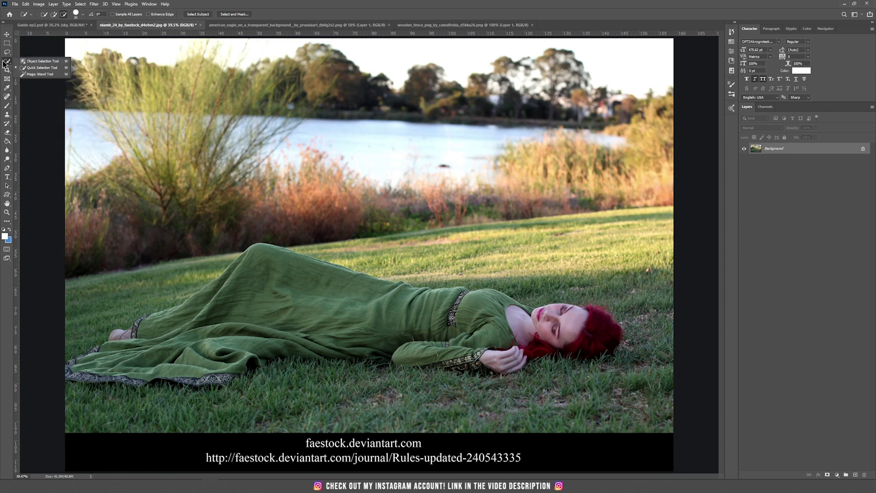
click(39, 70)
mouse_move(85, 376)
mouse_down()
mouse_move(198, 307)
mouse_move(310, 288)
mouse_move(438, 342)
mouse_move(561, 320)
mouse_move(606, 330)
mouse_move(524, 349)
mouse_move(511, 363)
mouse_move(340, 358)
mouse_move(82, 379)
mouse_up()
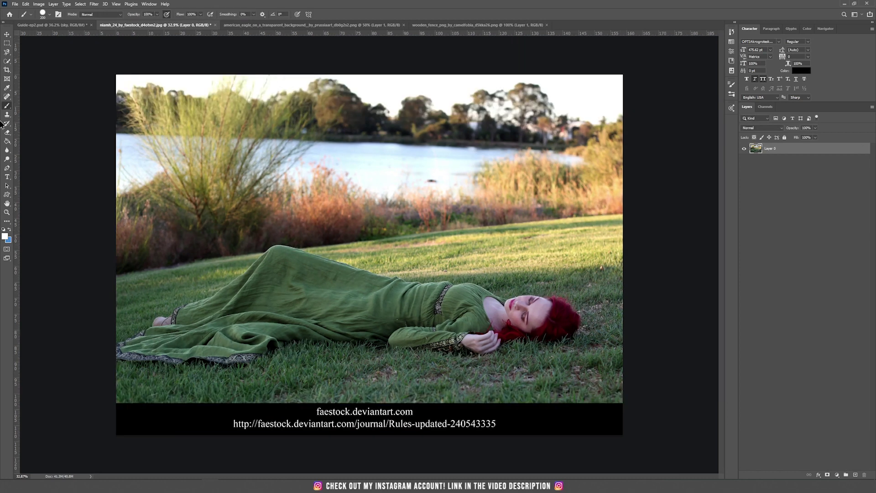
Activate the Pen tool in Path mode and choose Green as the path color
click(7, 169)
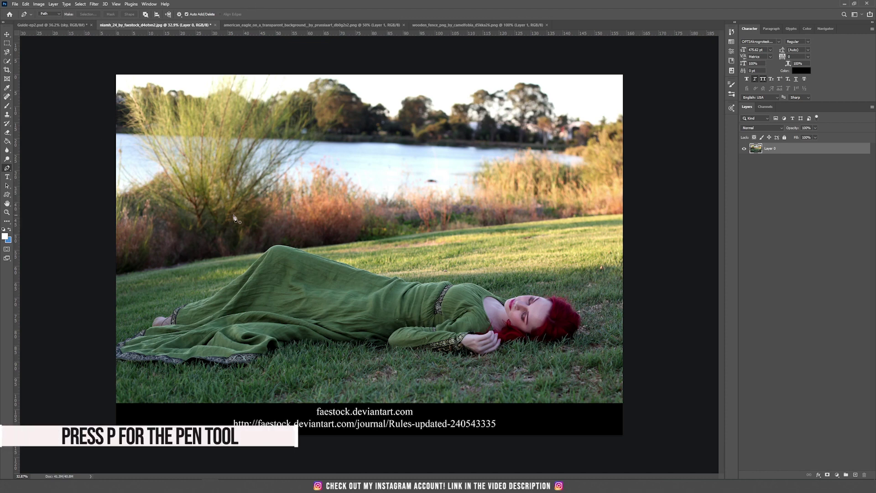
click(180, 14)
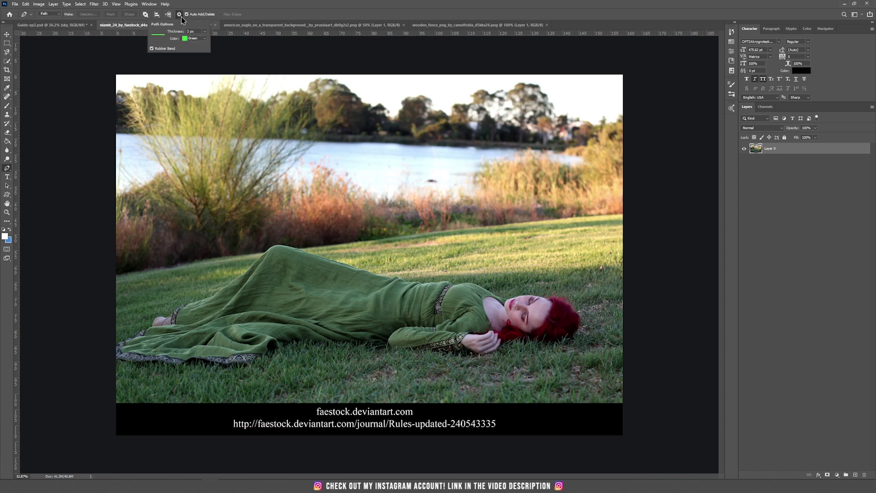
click(191, 39)
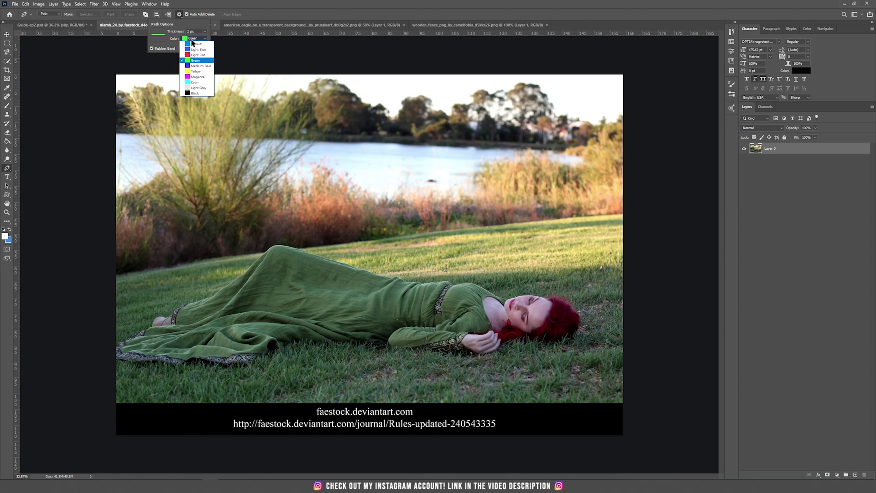
click(199, 67)
Start the pen path on the dress edge at the woman's raised knee
scroll(233, 299, up, 5)
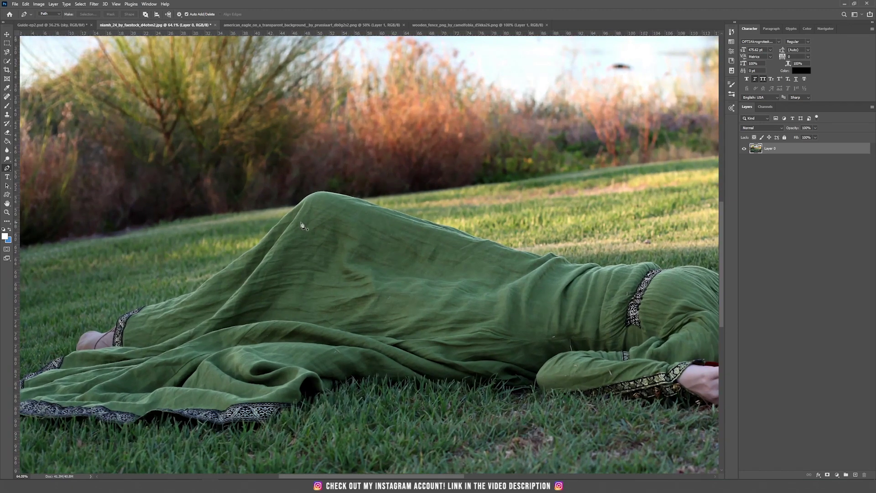
scroll(312, 200, up, 3)
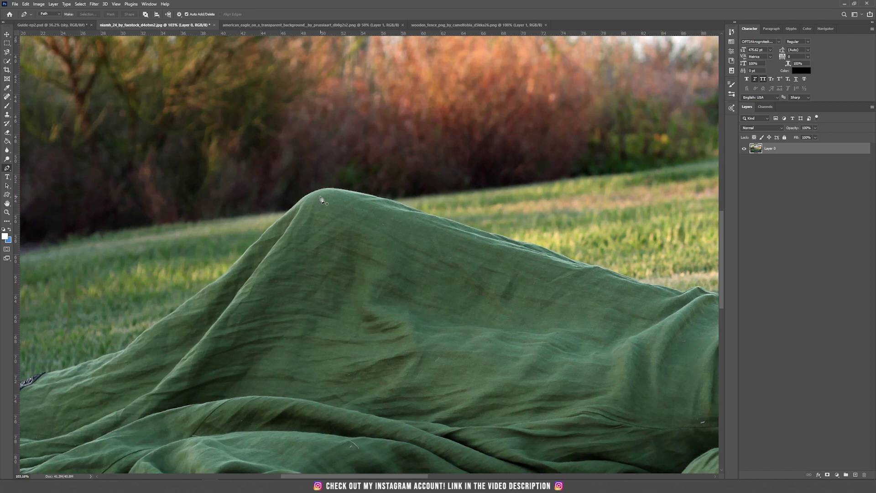
drag(381, 217, 293, 187)
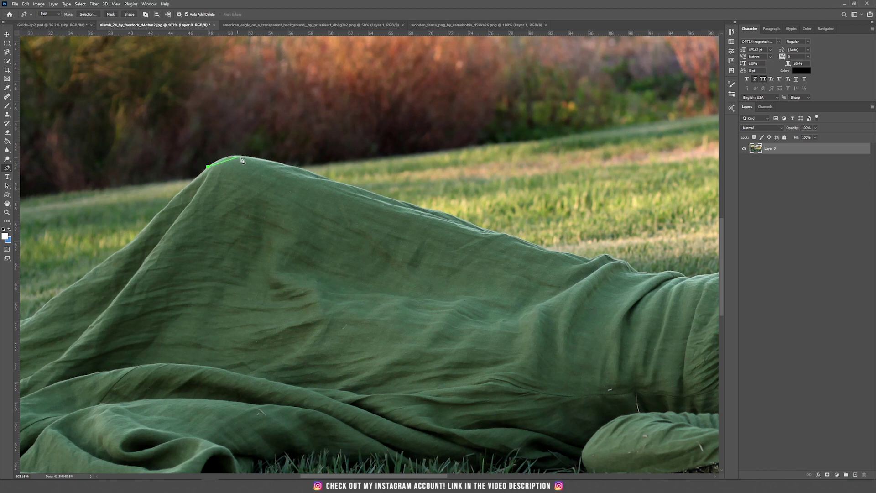
Try out closely spaced anchor points along the dress edge on both sides of the knee and undo them
click(216, 159)
click(227, 156)
click(239, 154)
key(ctrl+z)
key(ctrl+z)
key(ctrl+z)
click(180, 193)
click(167, 206)
key(ctrl+z)
key(ctrl+z)
key(ctrl+z)
key(Escape)
Try a curved path segment with Rubber Band disabled, undo it and enable Rubber Band again
click(179, 15)
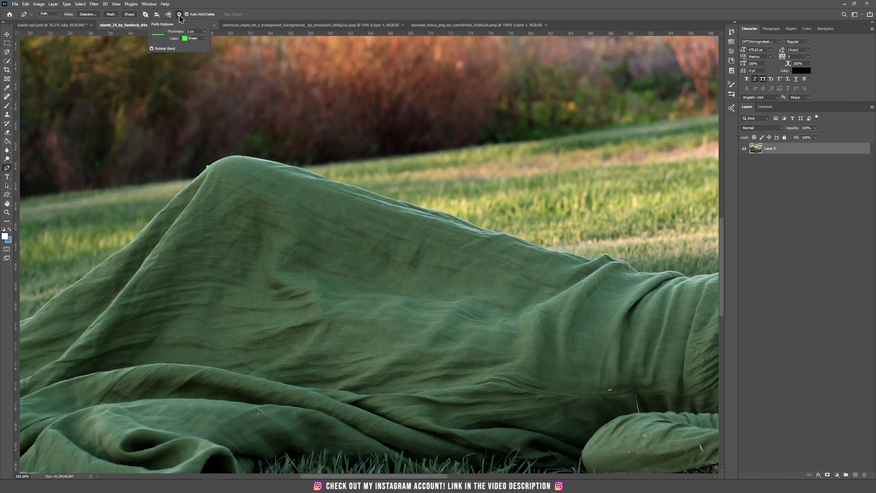
click(152, 49)
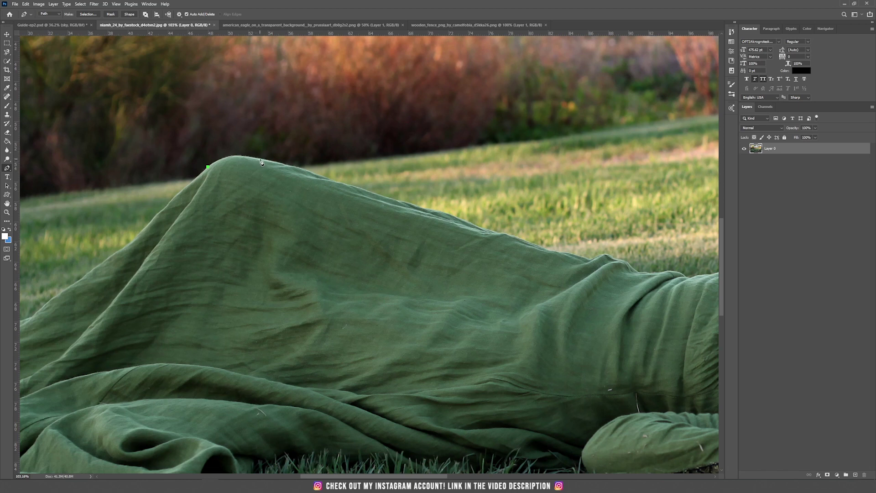
drag(262, 159, 296, 170)
key(ctrl+z)
click(179, 14)
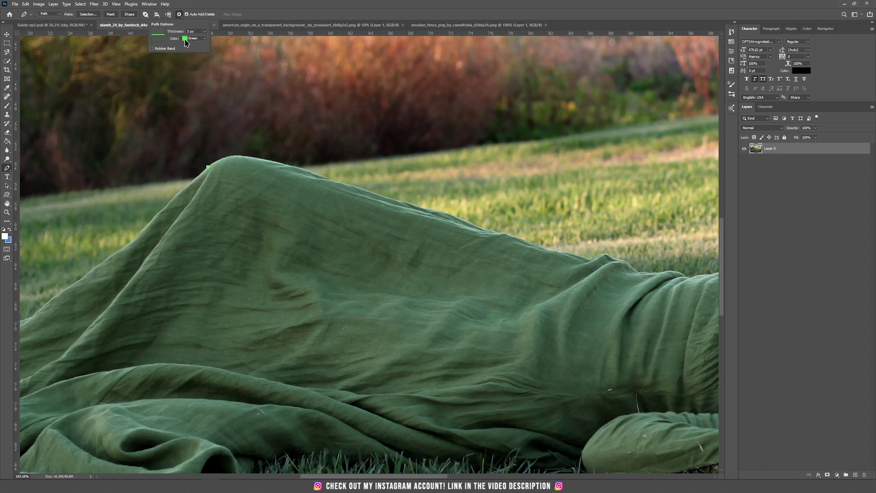
click(152, 48)
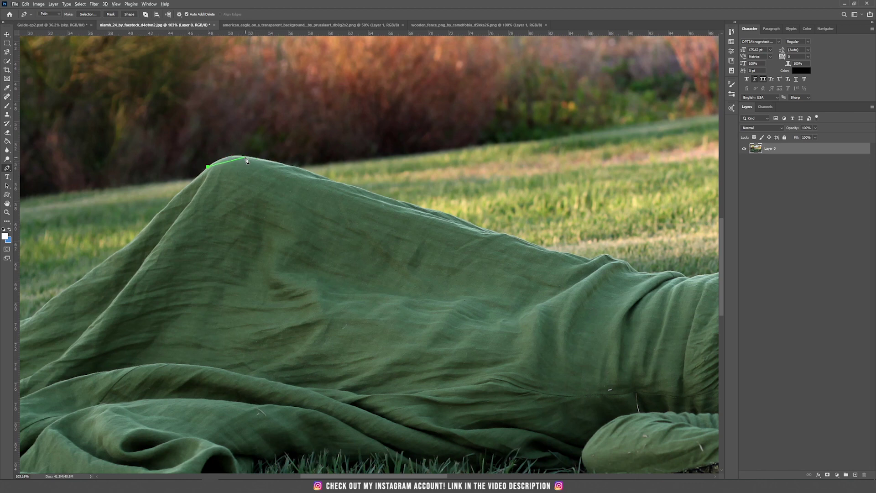
Trace curved path segments over the top of the knee and along the upper edge of the thigh
drag(246, 158, 268, 161)
click(293, 167)
drag(334, 181, 345, 185)
drag(383, 197, 388, 200)
drag(419, 207, 451, 221)
Move the misplaced anchor onto the dress edge and extend the path further along the thigh
scroll(460, 224, up, 5)
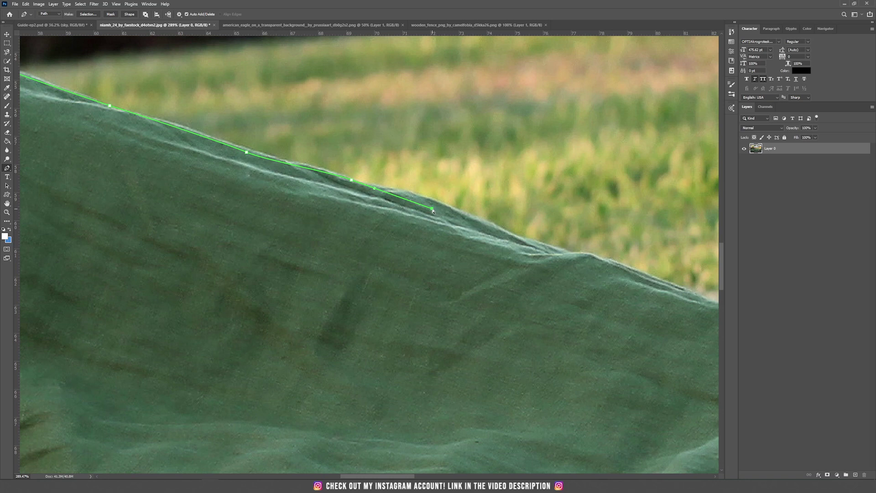
drag(433, 212, 434, 203)
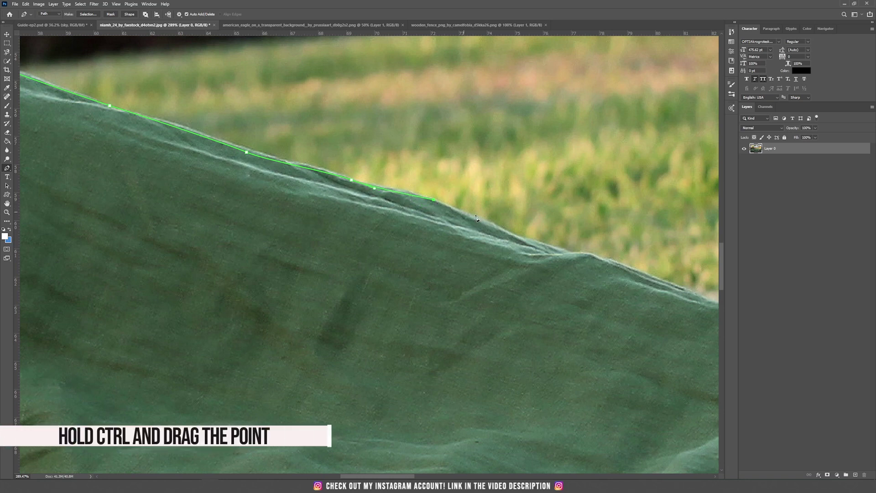
click(503, 226)
click(516, 234)
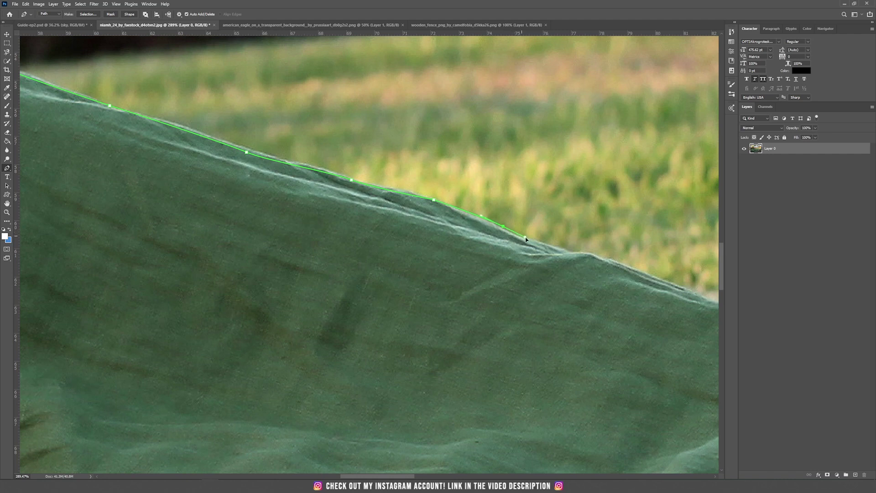
drag(561, 244, 389, 212)
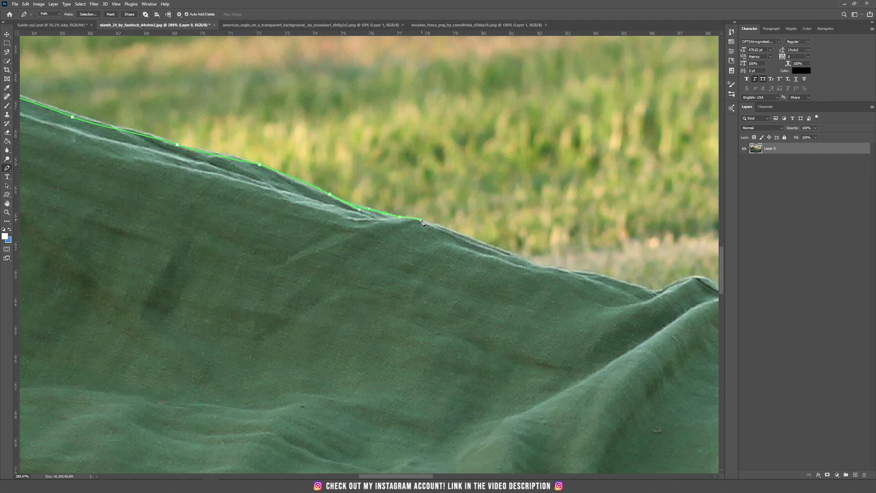
Continue the path along the upper dress edge to the first large fold near the hip
drag(436, 227, 512, 254)
drag(422, 220, 446, 227)
click(487, 245)
drag(511, 253, 334, 187)
click(545, 270)
click(390, 201)
Trace the path over the raised dress fold at the hip
scroll(390, 197, down, 2)
click(420, 210)
click(457, 197)
click(490, 207)
scroll(498, 227, up, 2)
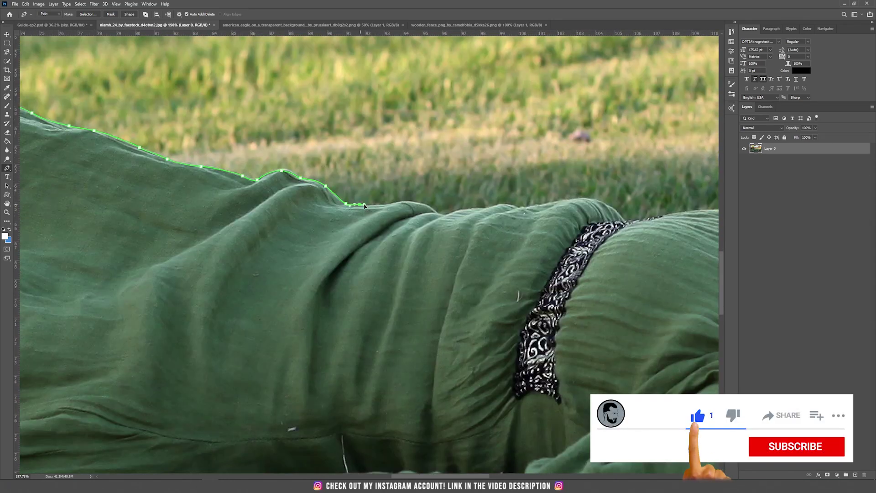
Extend the path along the gathered fabric at the waist to the patterned belt
scroll(286, 241, left, 3)
scroll(285, 240, up, 1)
click(307, 225)
click(340, 228)
click(430, 216)
click(487, 222)
click(521, 251)
drag(520, 251, 246, 201)
Trace the path over the bodice and down the shoulder to the neck
click(319, 189)
drag(458, 188, 506, 211)
scroll(507, 211, right, 5)
click(493, 281)
click(525, 298)
scroll(524, 299, right, 6)
Trace the path along the upper contour of the face from the chin past the eye
click(190, 200)
click(227, 188)
click(261, 182)
click(330, 174)
click(370, 169)
click(422, 177)
click(473, 188)
drag(493, 203, 284, 204)
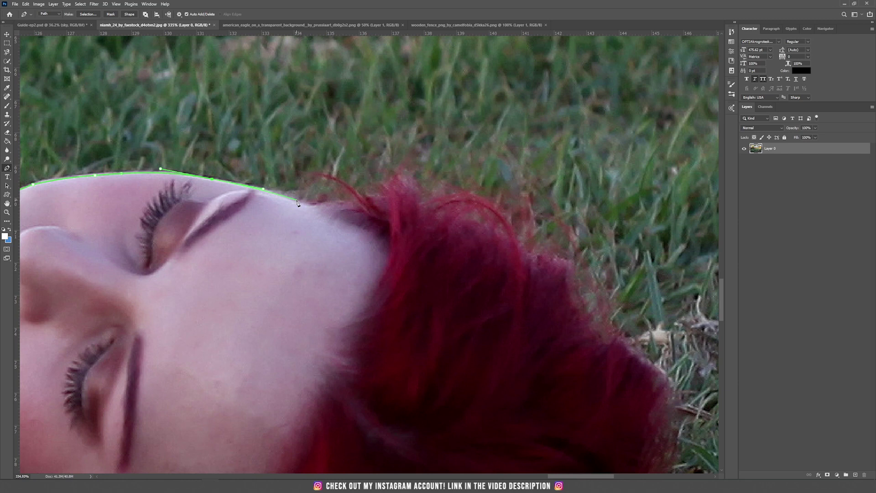
Carry the path across the forehead and onto the upper edge of the red hair
click(297, 201)
drag(361, 196, 413, 186)
click(428, 203)
drag(498, 208, 395, 138)
Trace the path around the back of the hair down to the grass
drag(420, 177, 433, 184)
drag(473, 222, 480, 238)
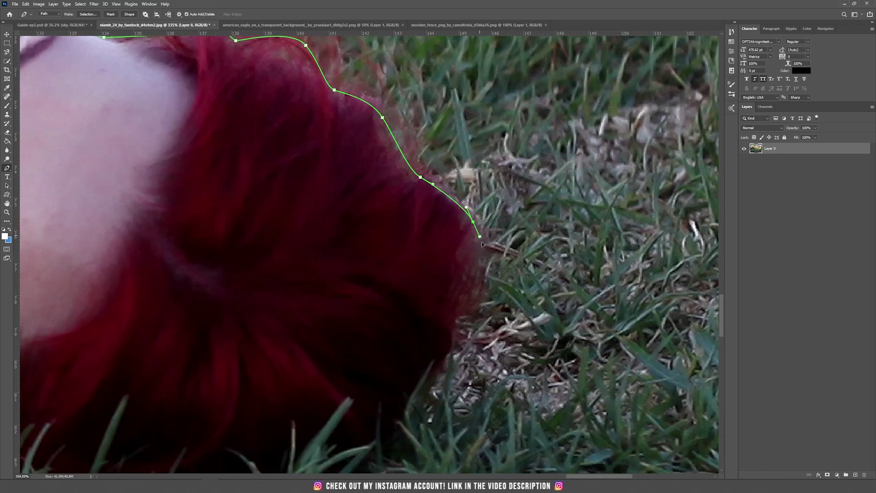
drag(472, 312, 526, 136)
drag(531, 169, 523, 178)
drag(499, 244, 496, 277)
Undo the trial anchor below the hair and check the grass area in Guide-ep2.psd before returning to the photo
scroll(484, 294, down, 5)
click(453, 304)
key(ctrl+z)
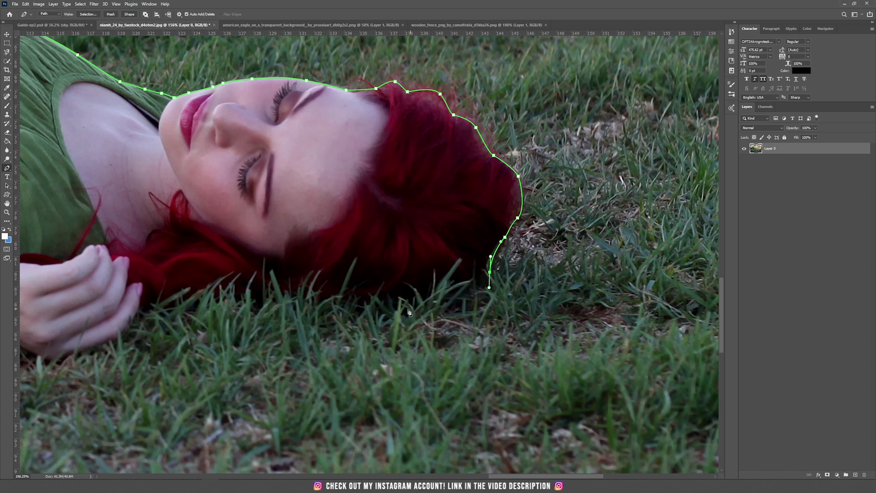
click(52, 25)
scroll(342, 400, up, 3)
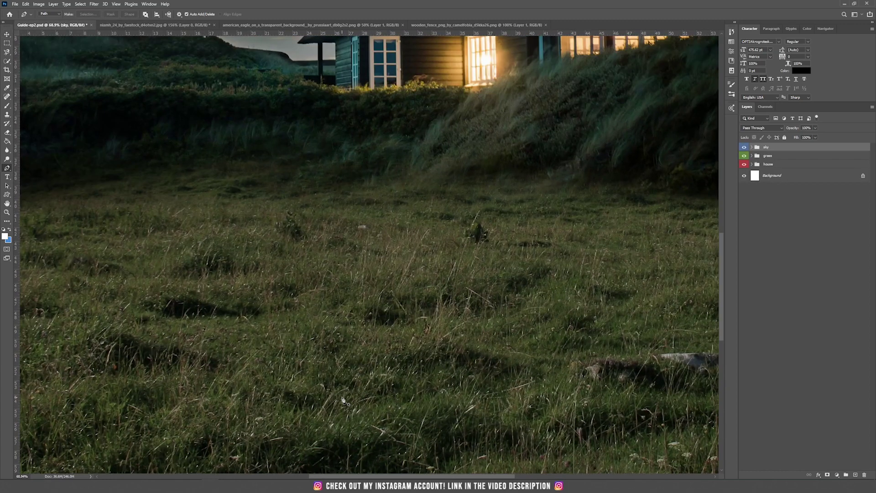
click(155, 24)
Trace the path through the grass below the hair and around the underside of the hand
drag(391, 312, 355, 313)
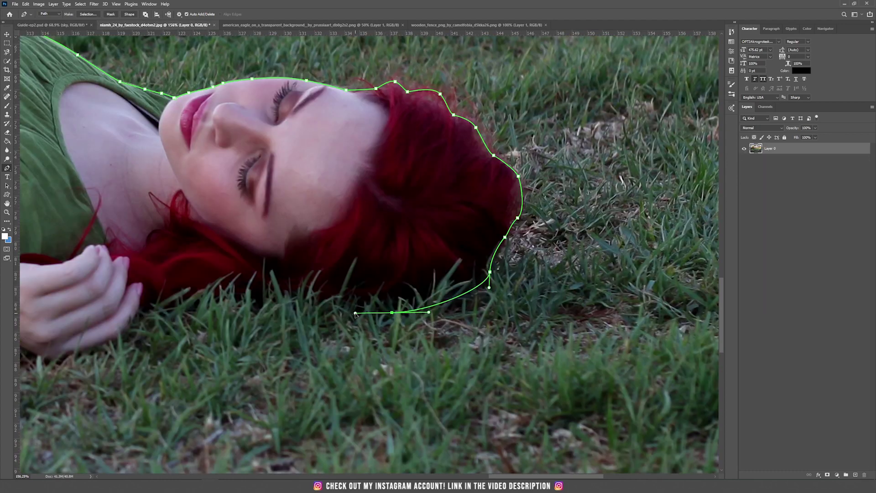
drag(256, 308, 476, 279)
scroll(140, 327, up, 3)
drag(395, 314, 374, 321)
drag(309, 312, 286, 298)
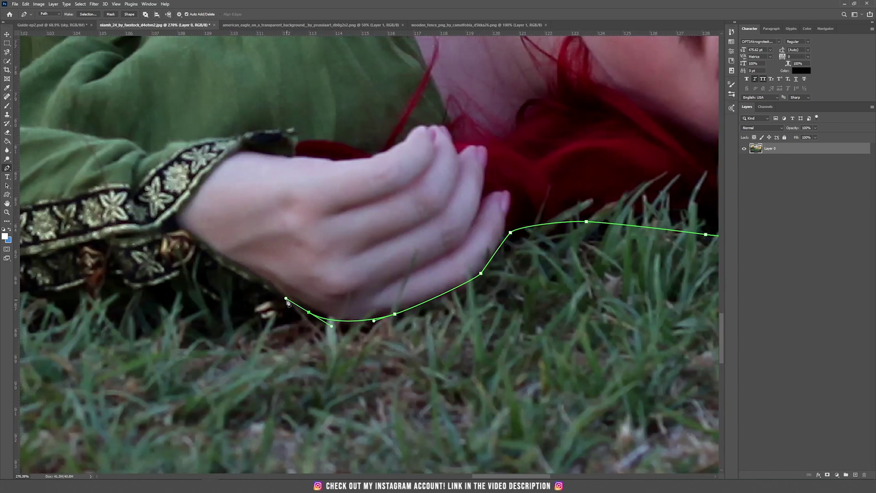
Continue the pen path from the wrist through the grass beneath the woman's sleeve toward the skirt
drag(221, 265, 512, 194)
scroll(515, 196, down, 5)
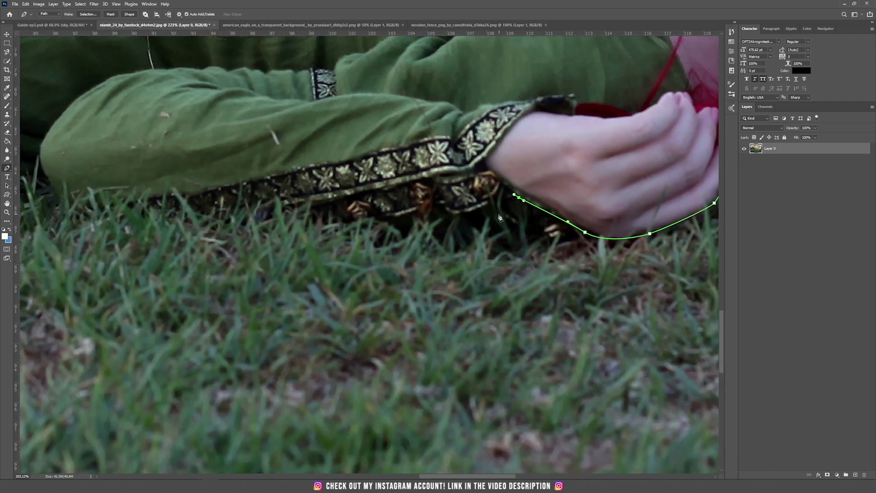
drag(478, 218, 467, 221)
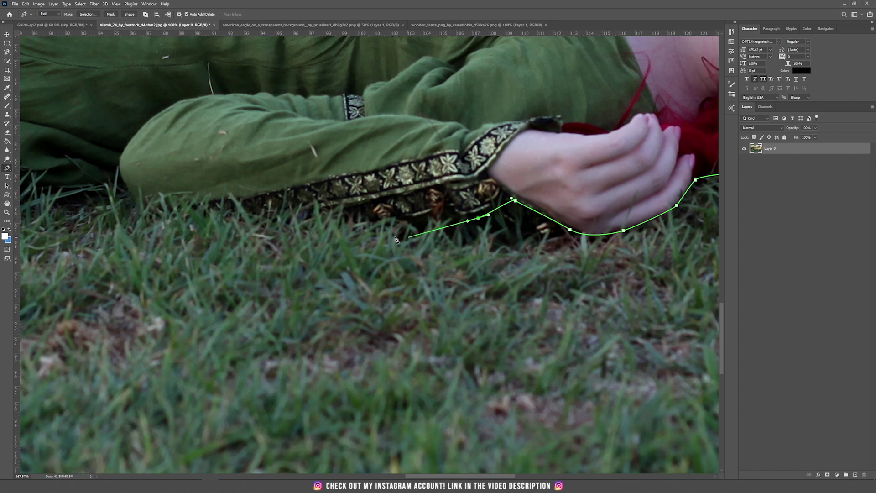
drag(388, 243, 360, 240)
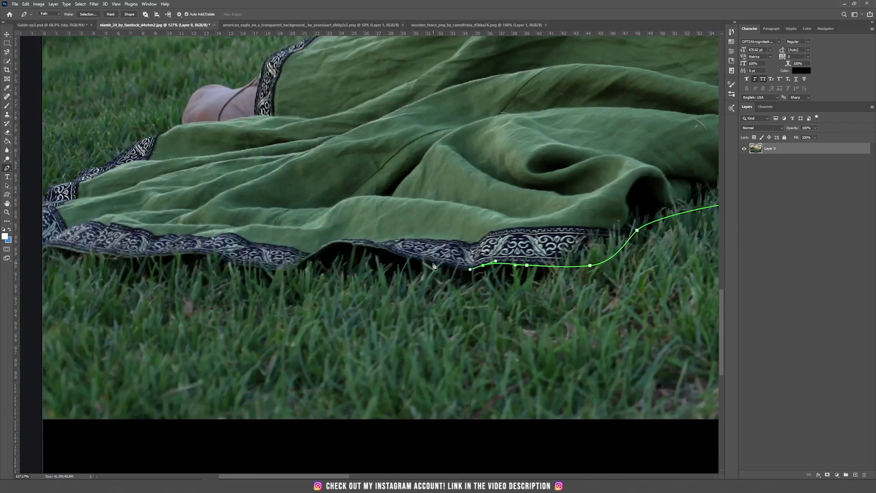
Trace the path along the lower embroidered hem of the skirt toward its far corner
click(369, 246)
click(267, 270)
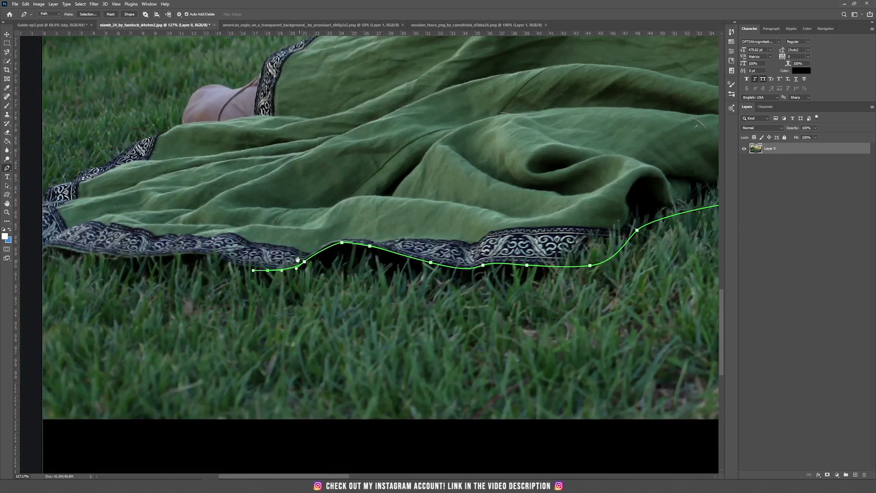
drag(267, 270, 501, 286)
click(441, 270)
click(310, 266)
Carry the path around the hem's far corner and along its outer edge up to the foot
click(277, 218)
click(306, 198)
click(377, 157)
click(393, 152)
click(413, 141)
drag(413, 141, 284, 305)
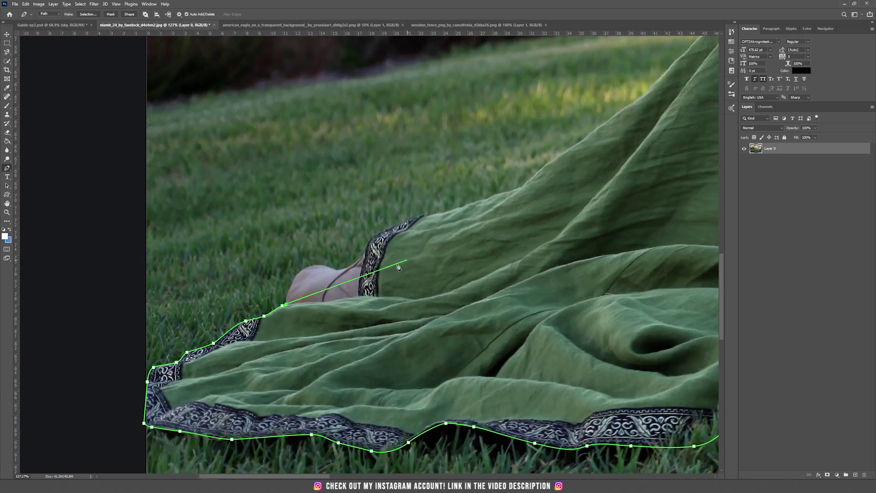
Run the path between the foot and the skirt, leaving the foot outside, and up the embroidered trim above the ankle
click(326, 302)
click(351, 297)
click(365, 258)
click(376, 235)
click(402, 223)
click(412, 220)
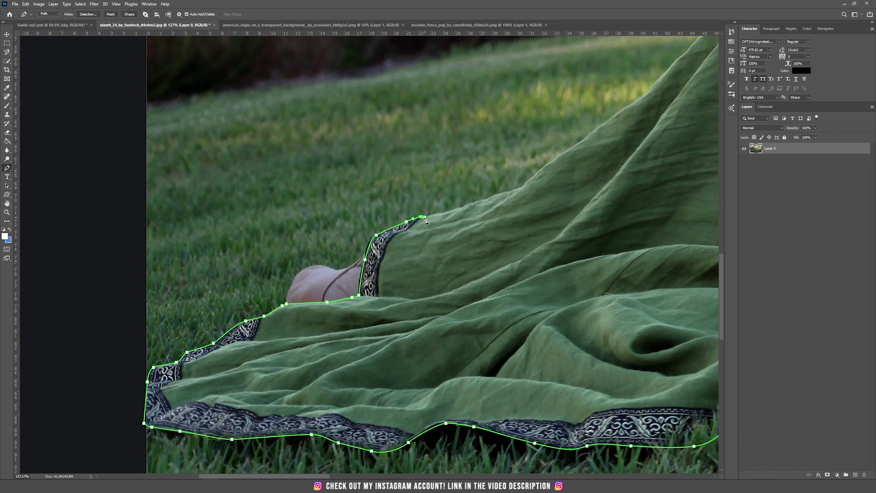
Trace the skirt's sloping upper edge up to the raised knee and close the path at its starting anchor
drag(471, 249, 287, 393)
click(287, 350)
click(316, 339)
click(335, 333)
click(371, 303)
click(423, 265)
click(464, 237)
click(486, 211)
click(522, 177)
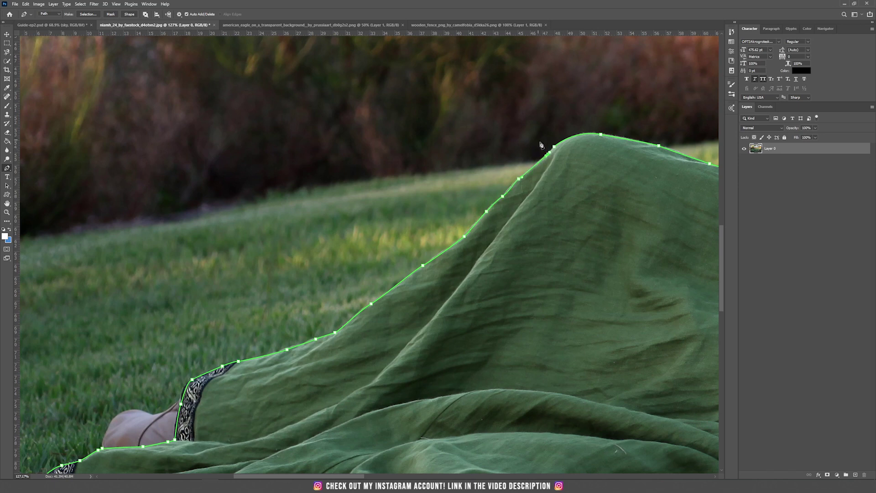
click(555, 148)
Turn the closed path into a selection and add it to the photo layer as a layer mask
scroll(522, 245, down, 6)
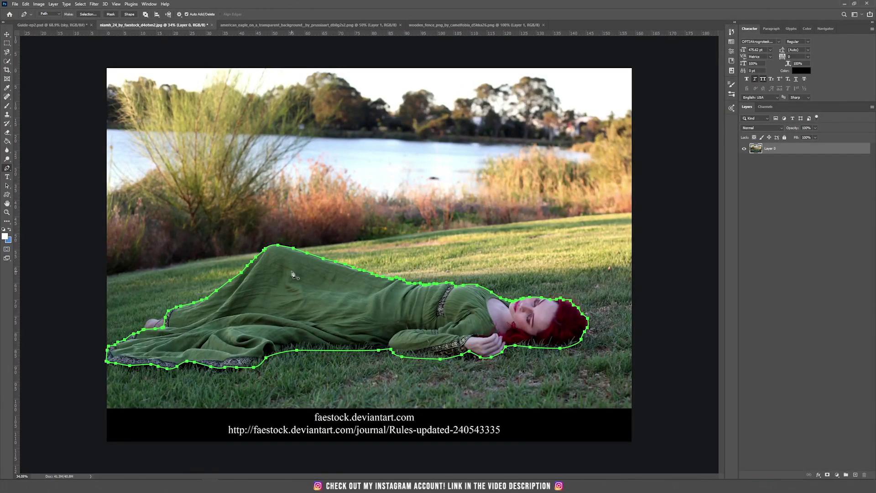
right_click(288, 287)
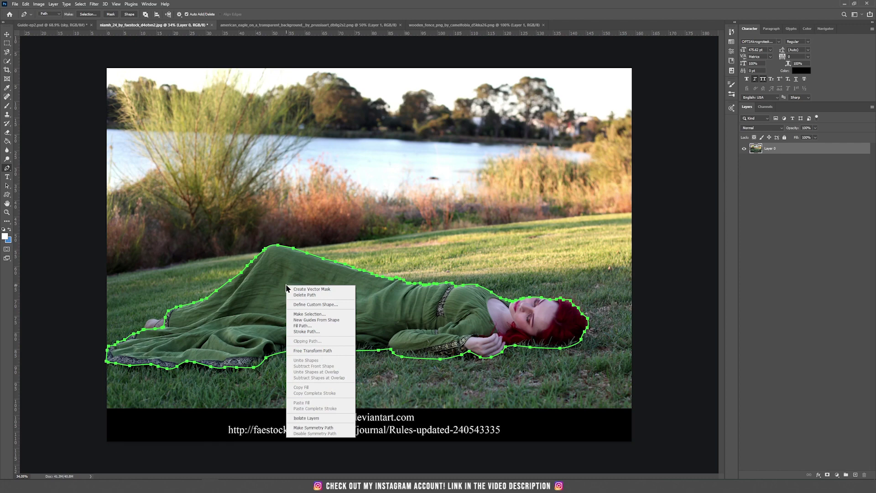
click(332, 315)
click(474, 140)
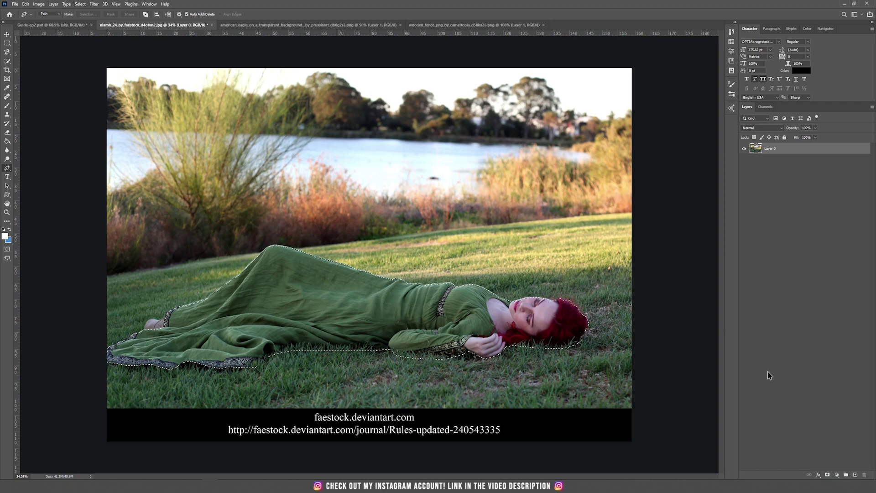
click(828, 475)
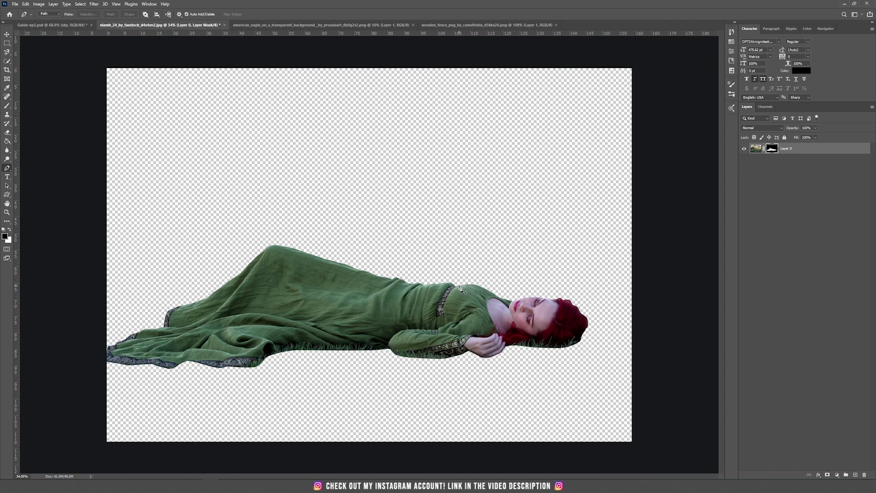
Bring the masked woman into Guide-ep2.psd with the Move tool and fit the whole canvas in view
key(v)
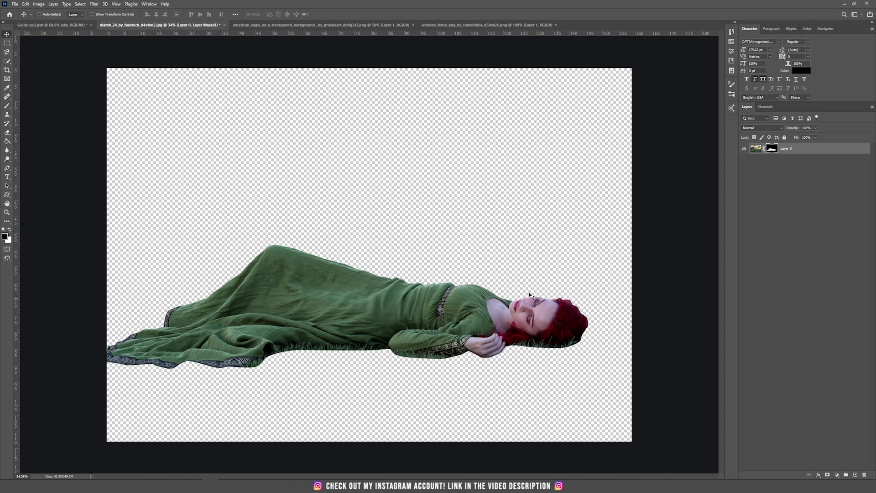
right_click(8, 35)
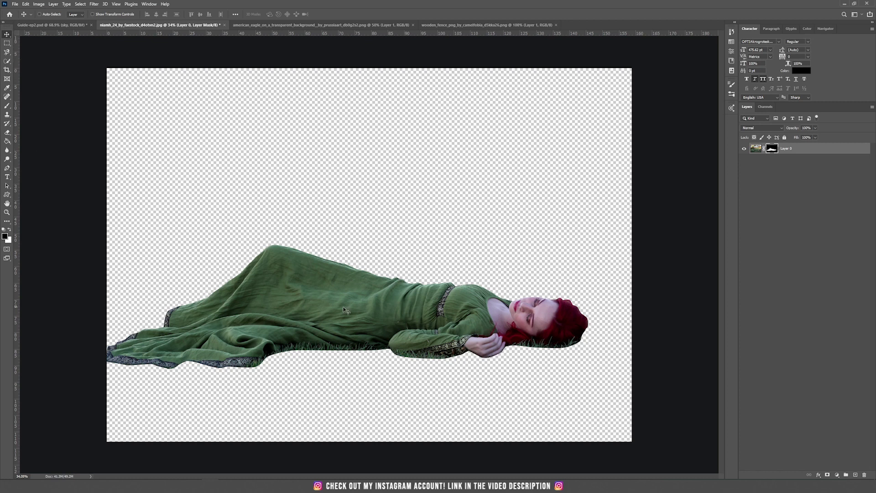
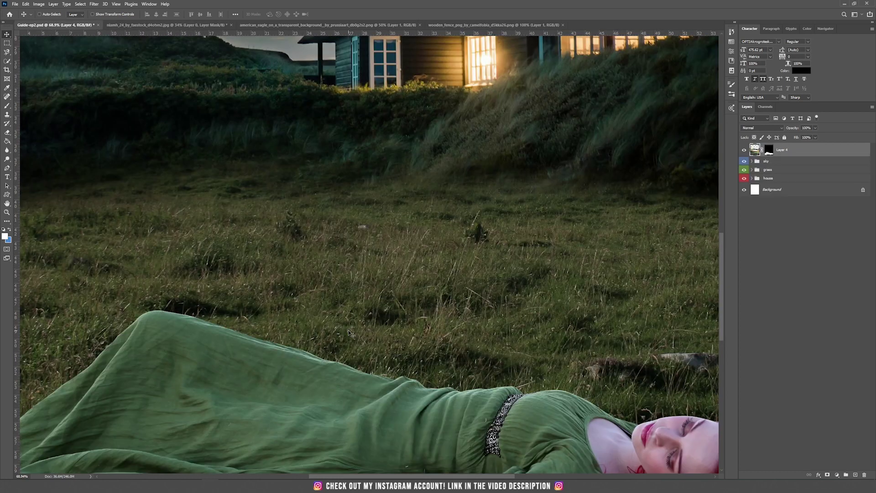
key(ctrl+0)
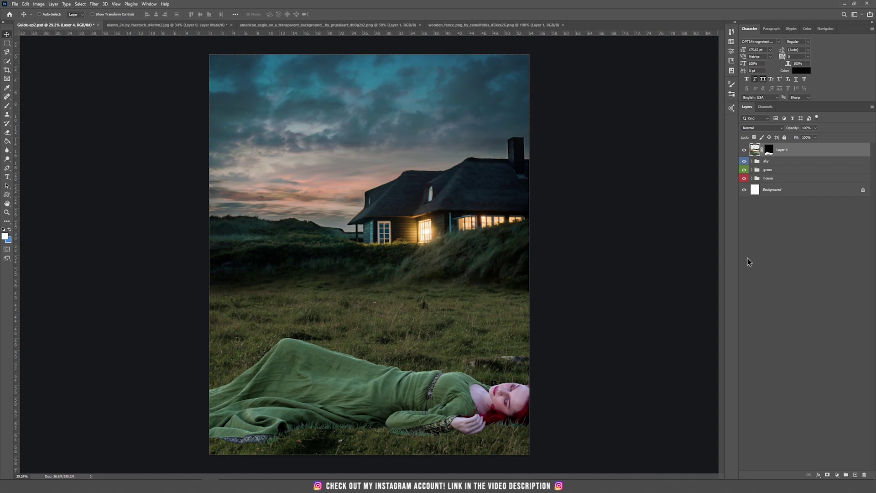
Create a layer group named lady and place the woman's layer inside it
click(845, 475)
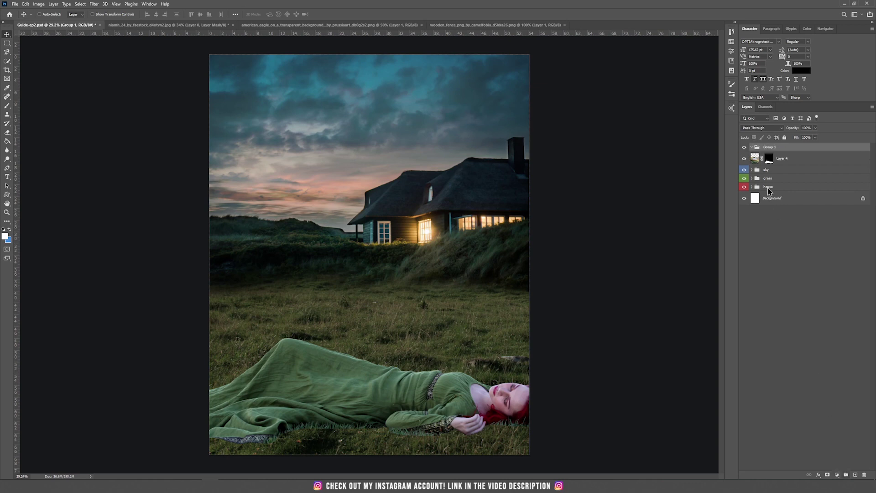
double_click(770, 147)
text(lady)
key(Return)
drag(789, 162, 791, 148)
Rename the woman's layer inside the group as lady
double_click(789, 158)
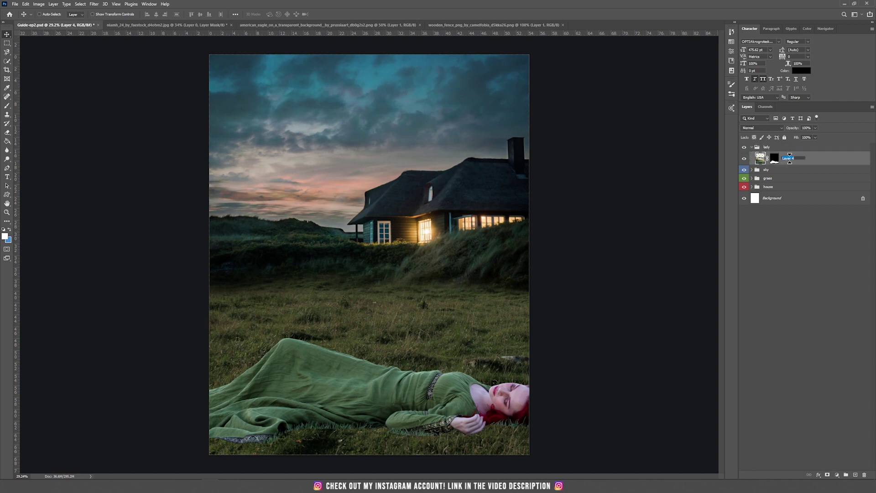
key(BackSpace)
text(lady)
key(Return)
With the mask temporarily disabled, place horizontal guides on both horizons and move the lady photo to align its horizon with the composite's
drag(417, 319, 389, 294)
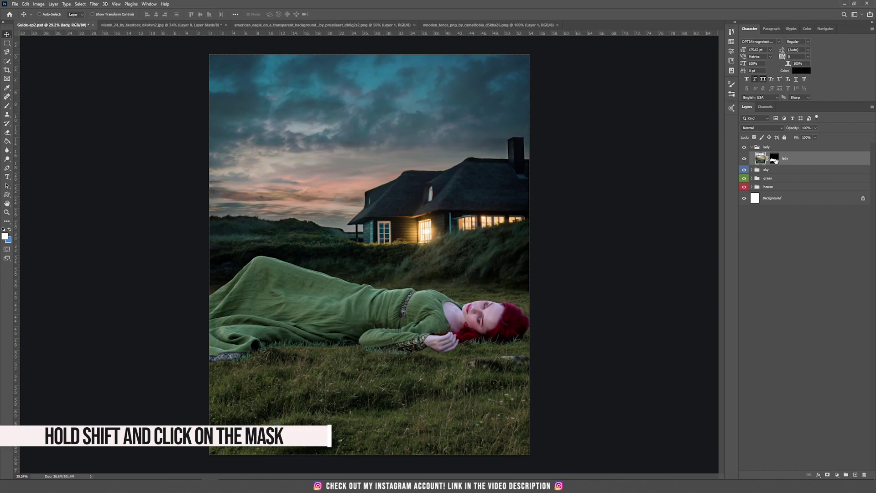
shift+click(775, 159)
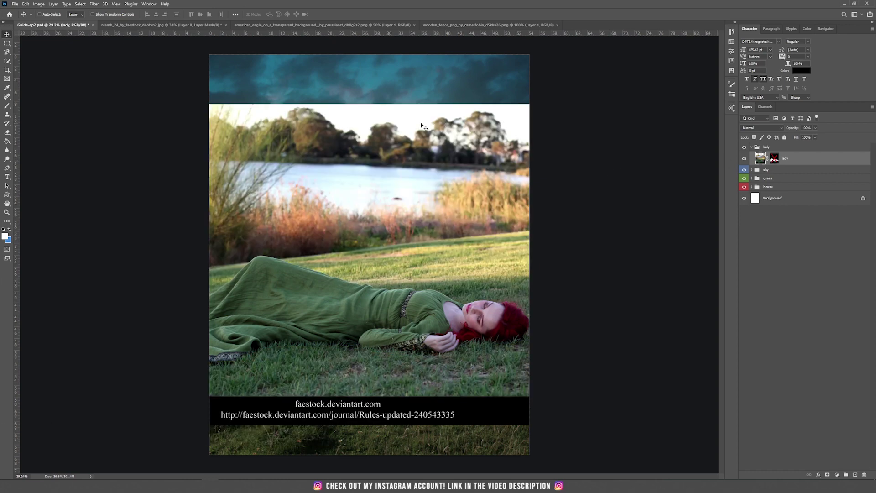
drag(365, 36, 397, 162)
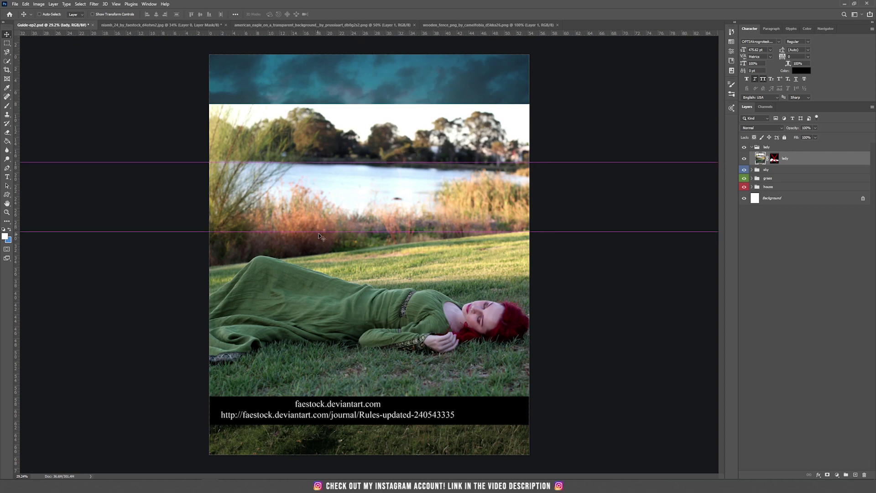
drag(403, 278, 404, 348)
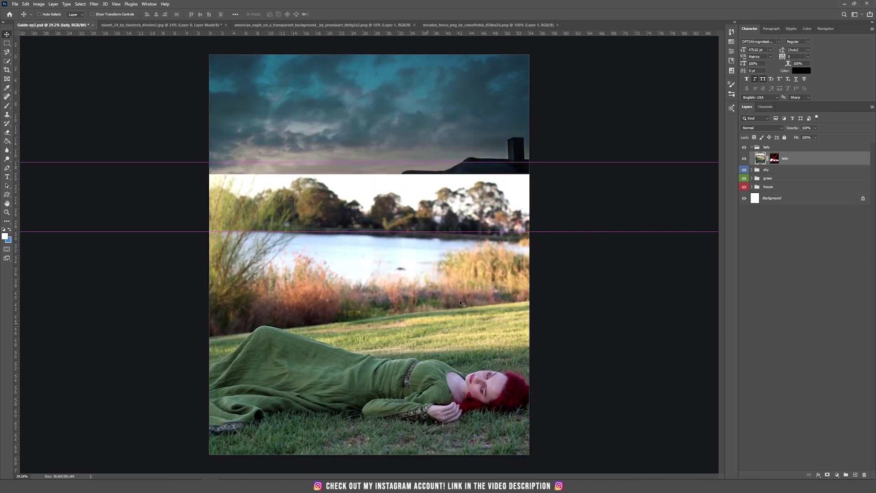
shift+click(775, 159)
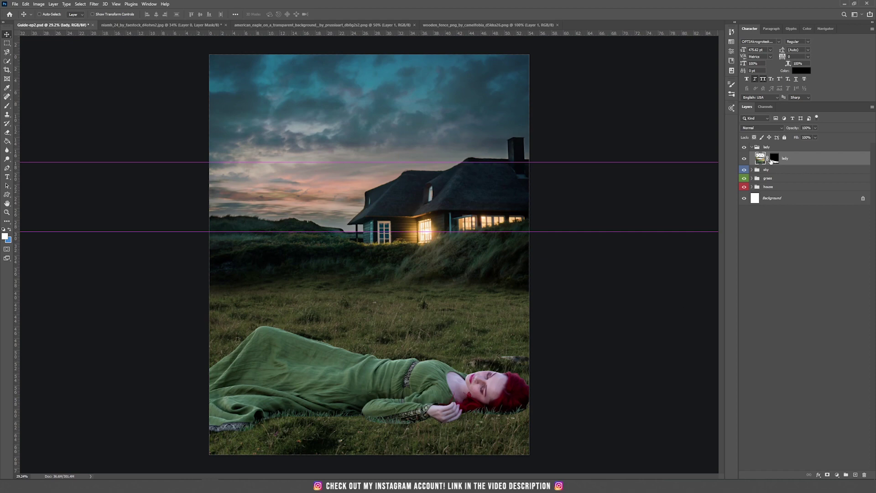
Scale the lady layer to 71.76% and reposition it on the grass, disabling its mask during the transformation
shift+click(774, 158)
key(ctrl+t)
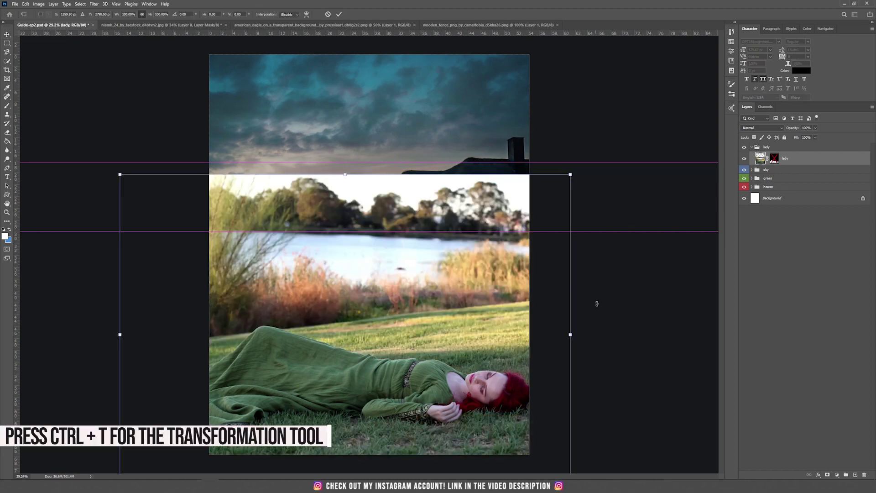
drag(572, 337, 507, 335)
drag(450, 335, 479, 296)
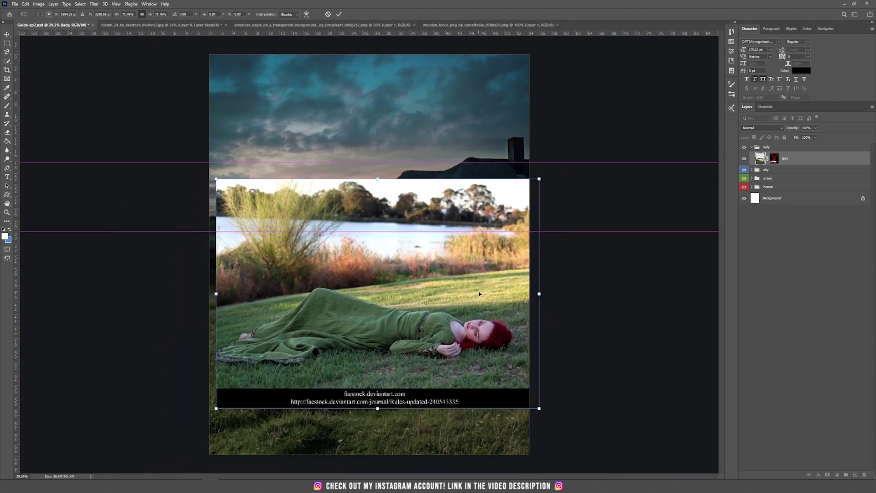
key(Return)
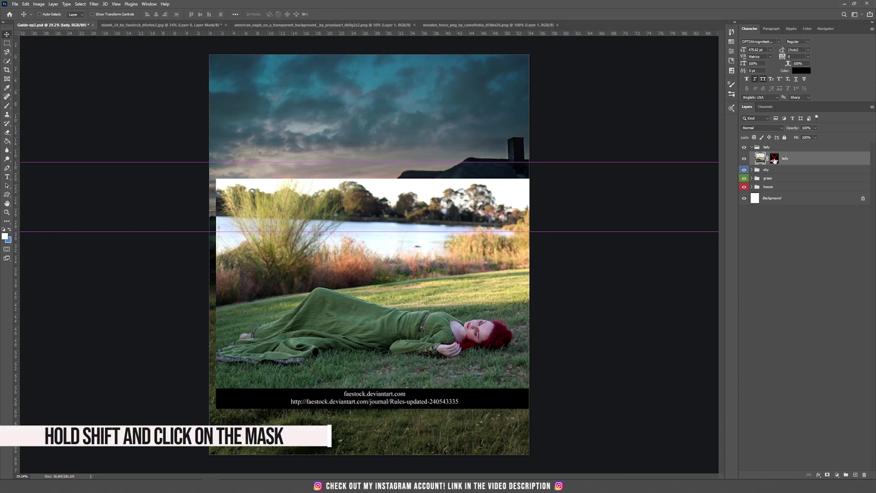
shift+click(774, 158)
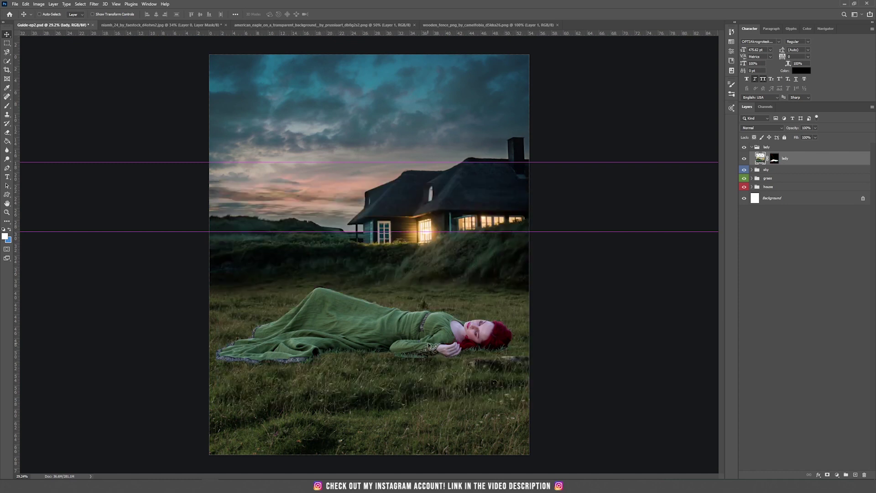
Shift the woman slightly to the right on the grass and hide the guides
drag(413, 336, 420, 338)
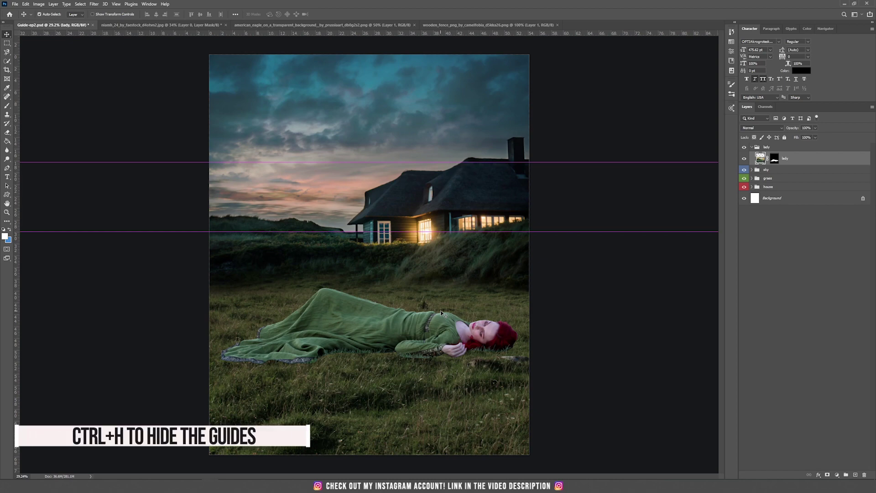
key(ctrl+h)
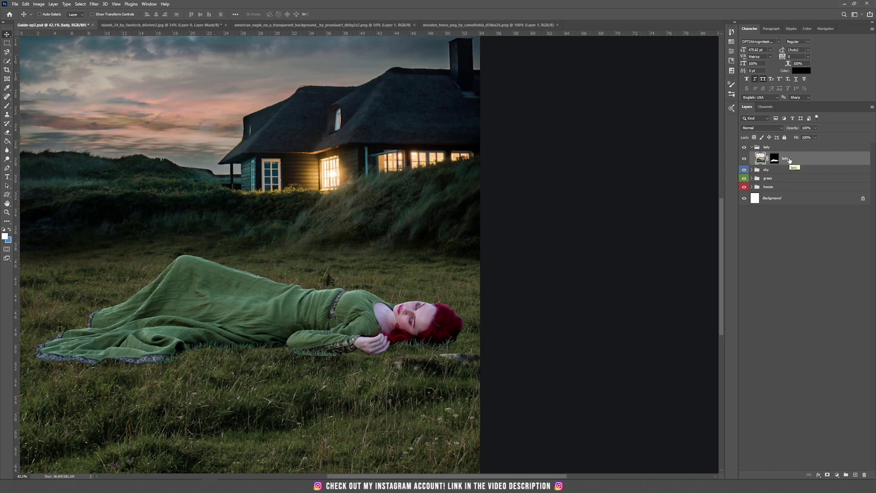
Duplicate the lady layer as a hidden backup and make the original the active layer
key(ctrl+j)
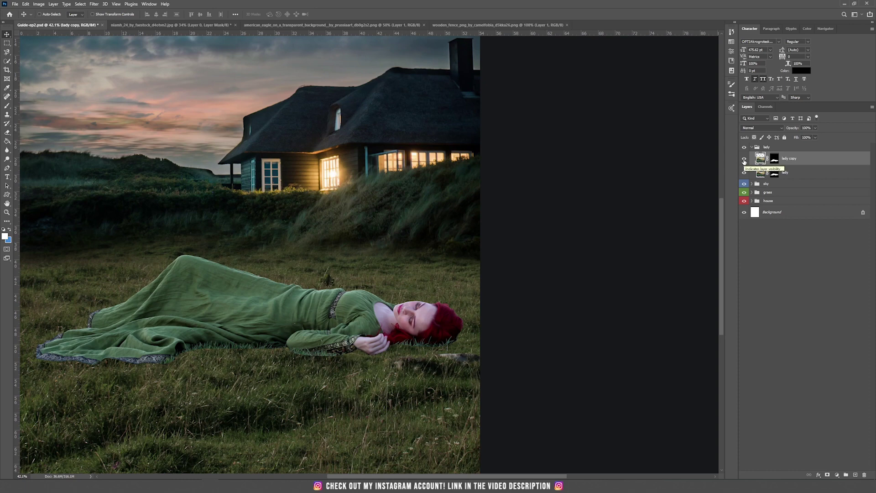
click(744, 160)
click(793, 173)
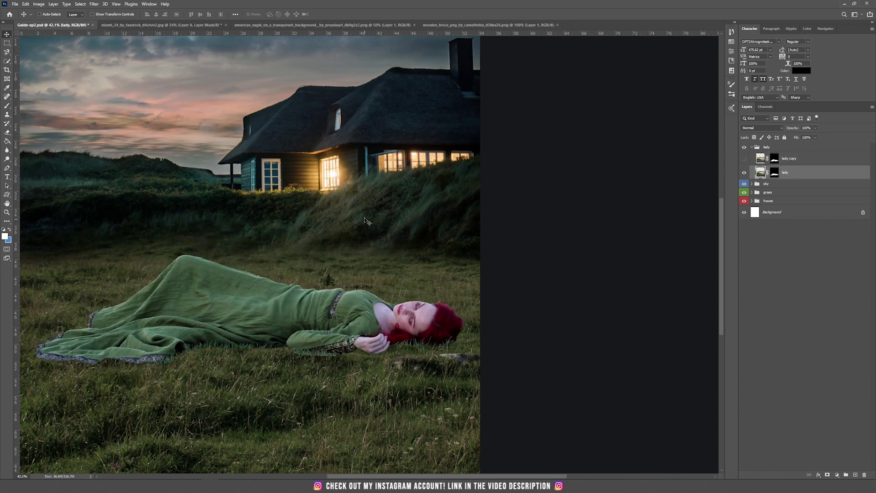
Choose the grass-shaped brush at 127 px from General Brushes and target the lady layer's mask for painting
key(b)
right_click(352, 256)
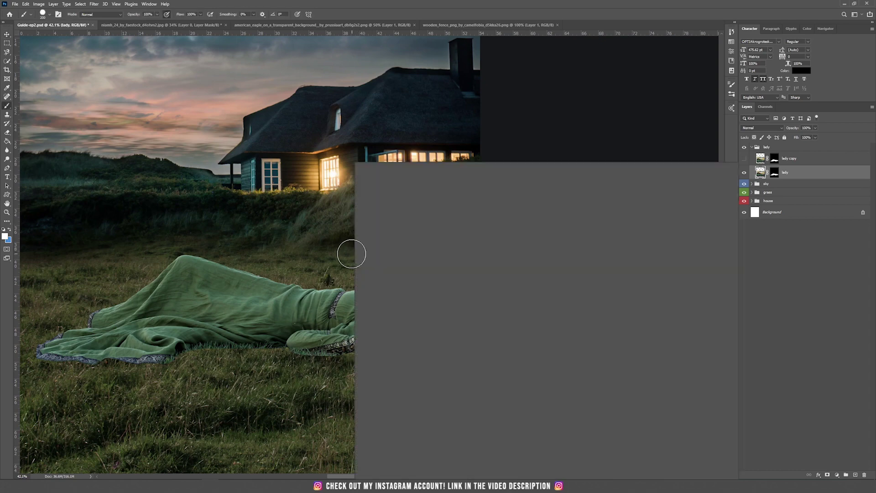
click(531, 245)
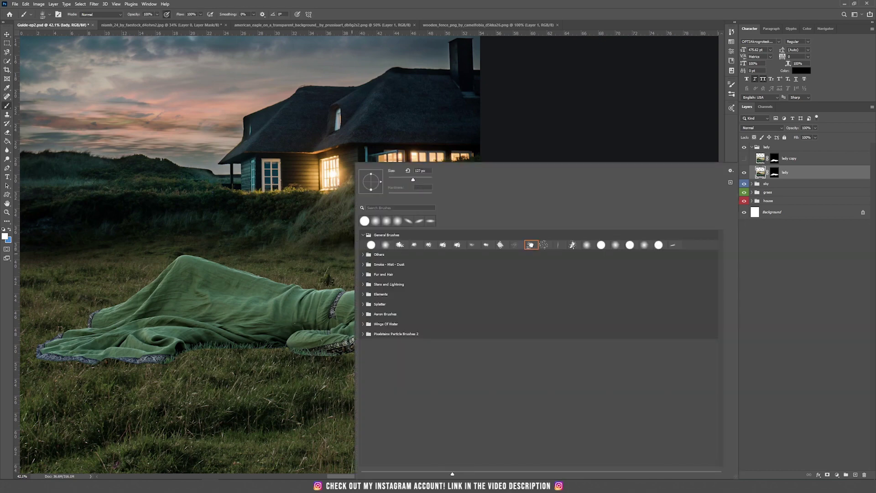
click(366, 4)
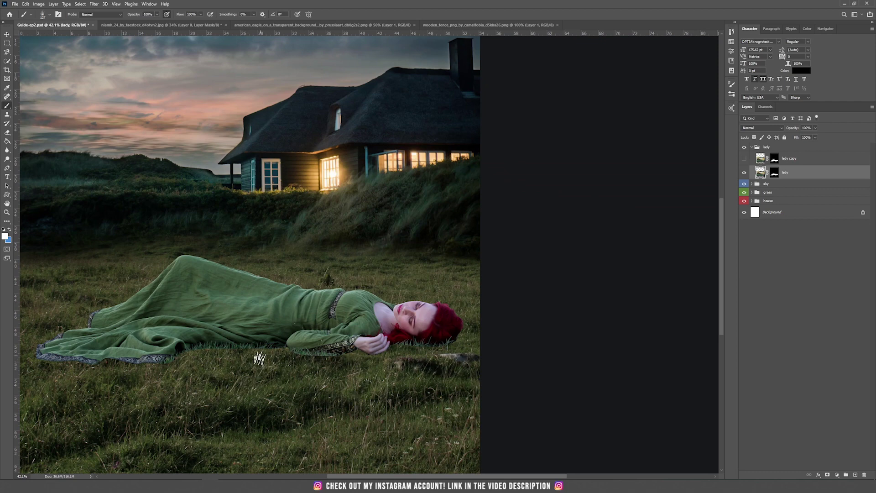
right_click(278, 233)
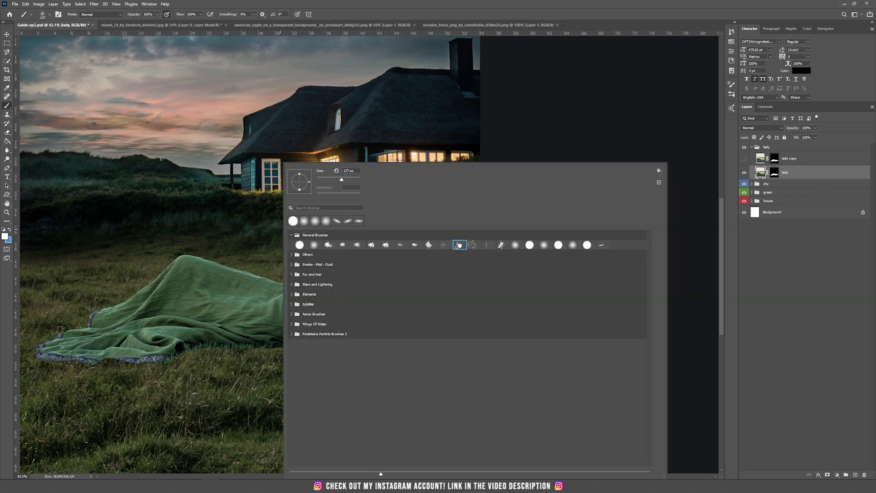
click(163, 391)
click(774, 174)
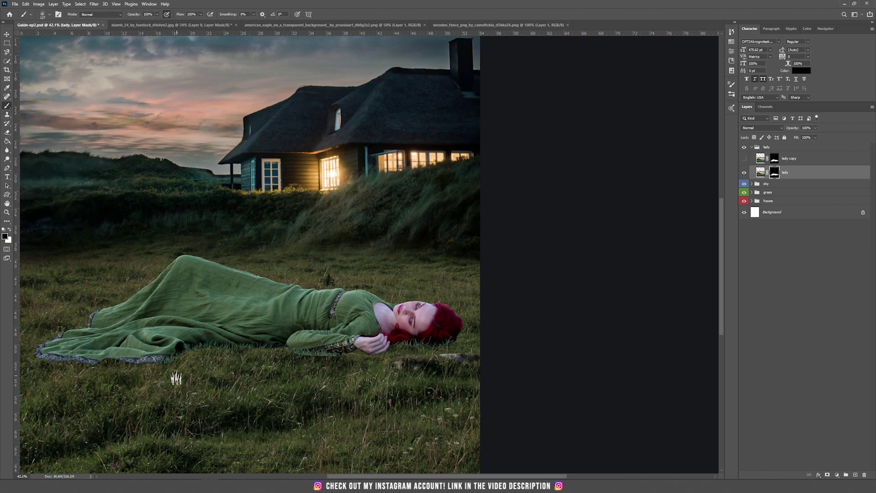
Paint black grass-shaped strokes on the lady mask along the dress's lower hem, varying the brush size so the grass overlaps the fabric
scroll(185, 372, up, 5)
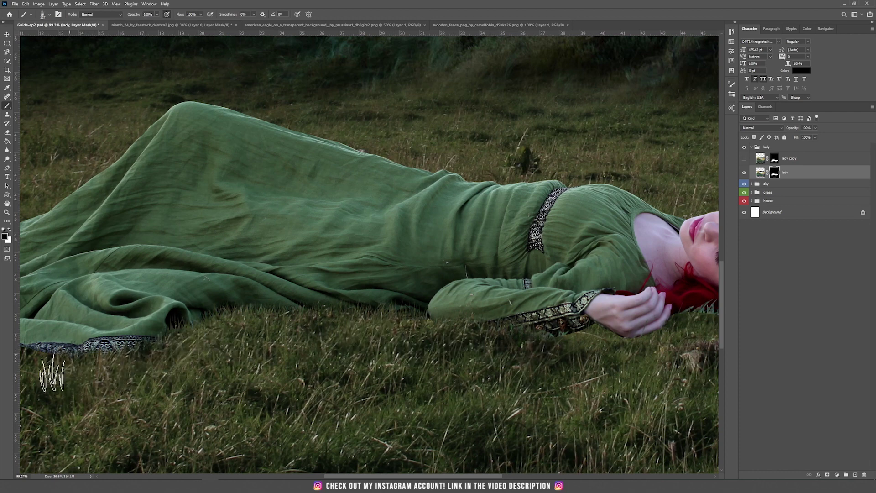
drag(230, 339, 519, 338)
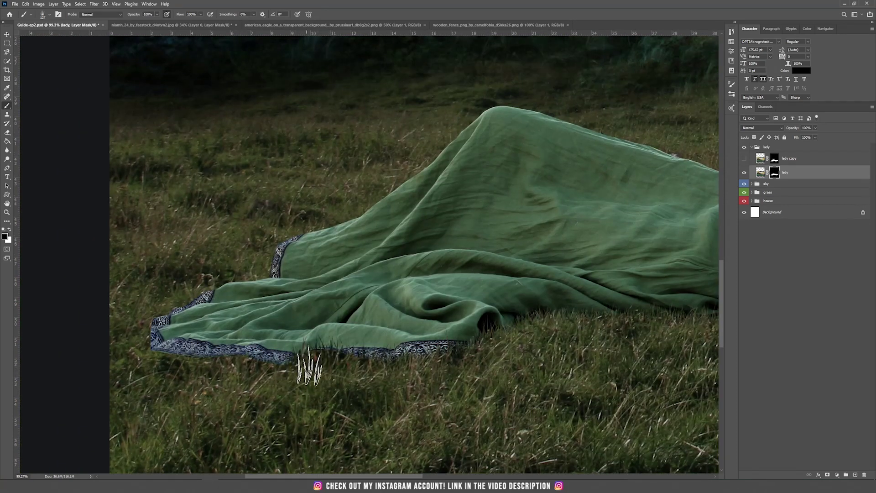
key(bracketleft)
key(bracketleft)
key(bracketleft)
key(bracketleft)
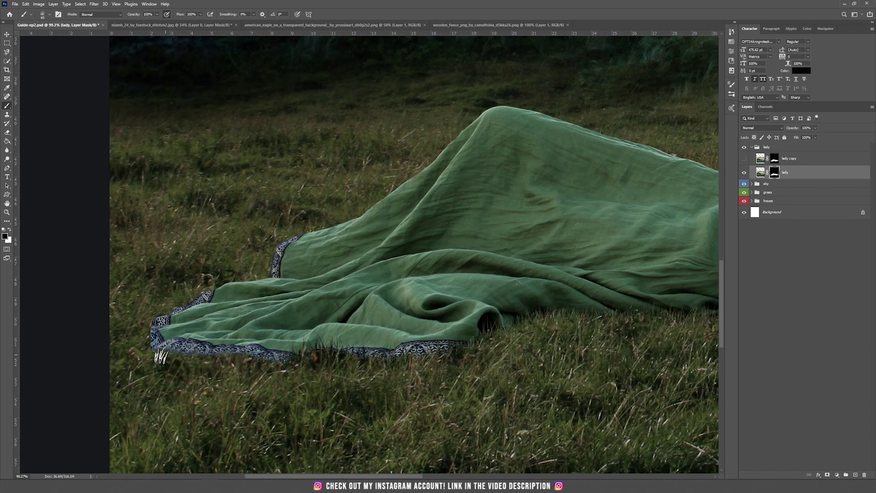
key(bracketright)
key(bracketright)
key(bracketright)
key(bracketright)
key(bracketright)
key(bracketright)
key(bracketright)
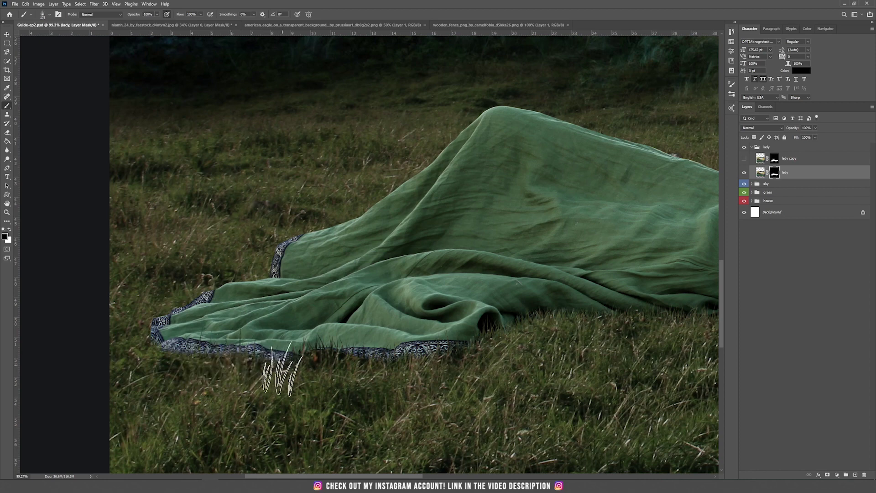
drag(390, 352, 285, 343)
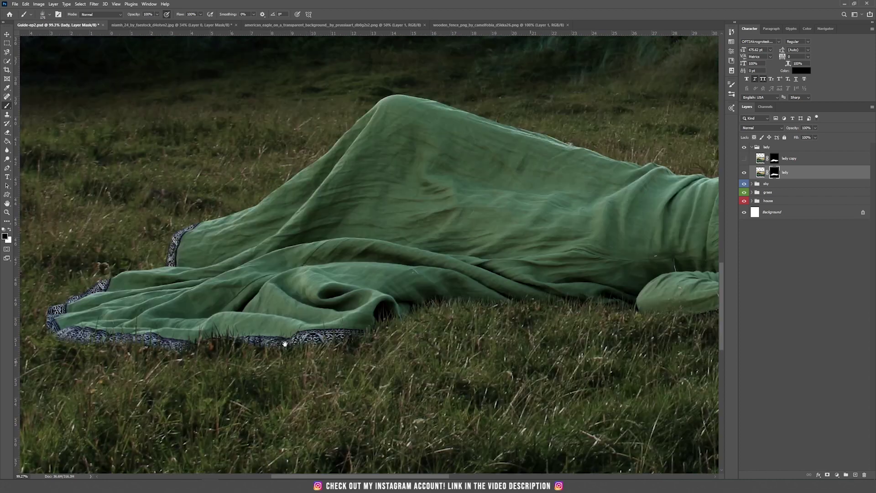
Paint black grass strokes on the lady mask beneath the sleeve, hand and red hair, removing the leftover bluish grass from the stock photo
scroll(285, 343, right, 5)
scroll(347, 360, right, 4)
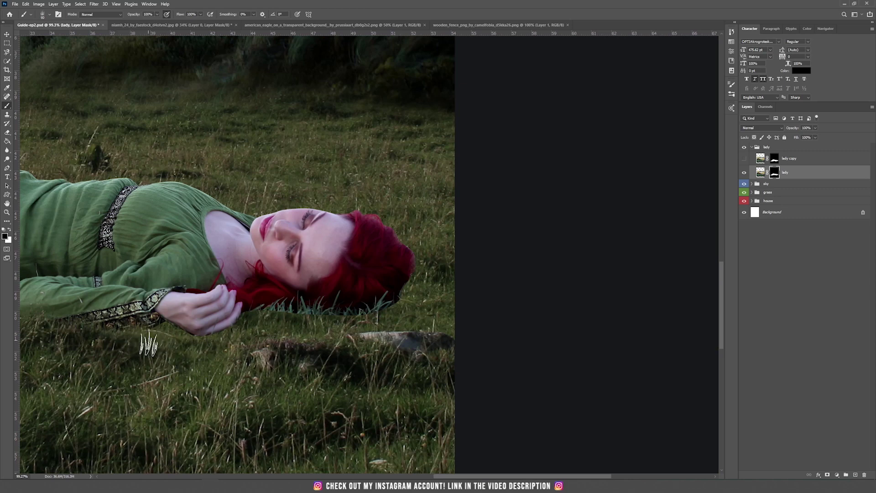
scroll(148, 344, up, 5)
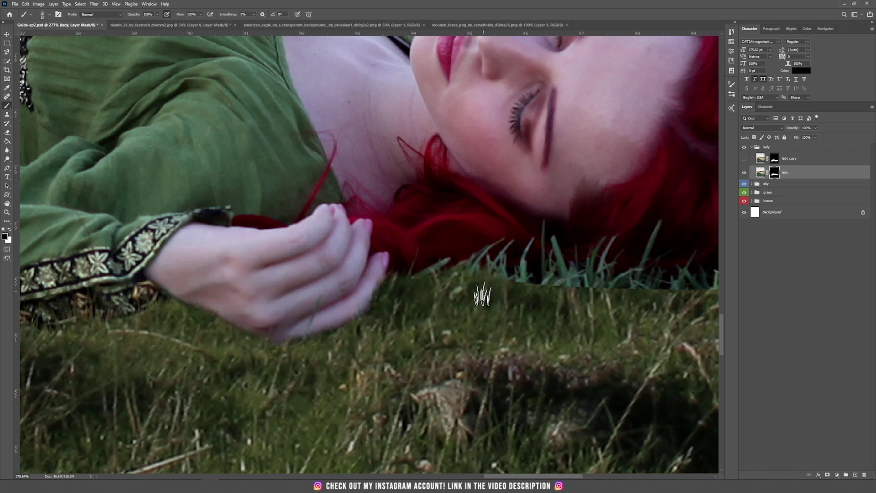
drag(473, 309, 297, 355)
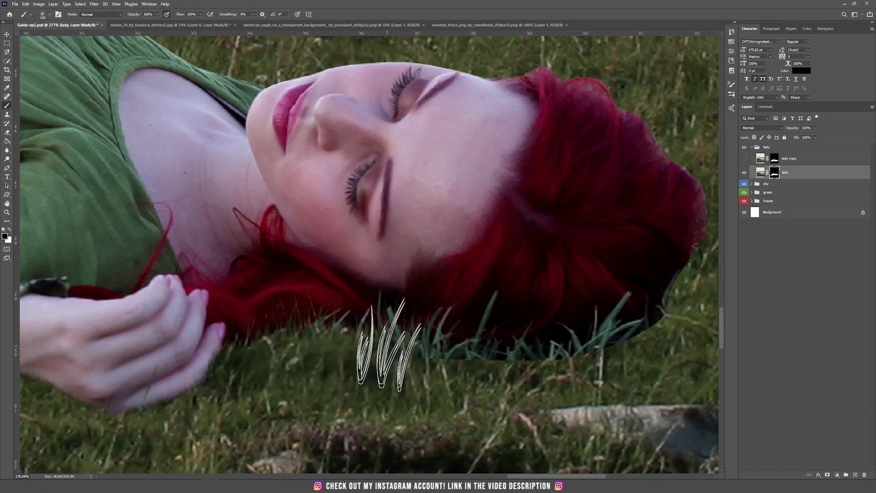
mouse_move(463, 356)
mouse_down()
mouse_move(568, 346)
mouse_move(611, 358)
mouse_move(648, 346)
mouse_move(584, 347)
mouse_up()
mouse_move(483, 356)
mouse_down()
mouse_move(675, 336)
mouse_move(678, 297)
mouse_move(669, 323)
mouse_up()
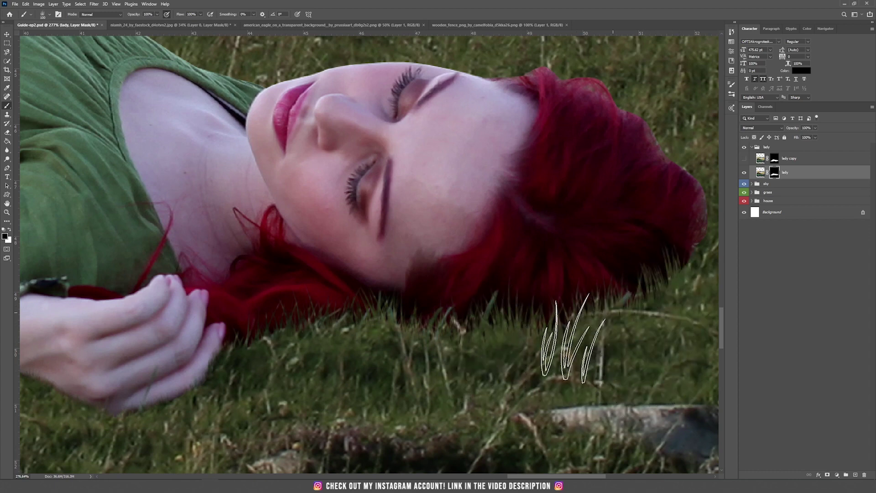
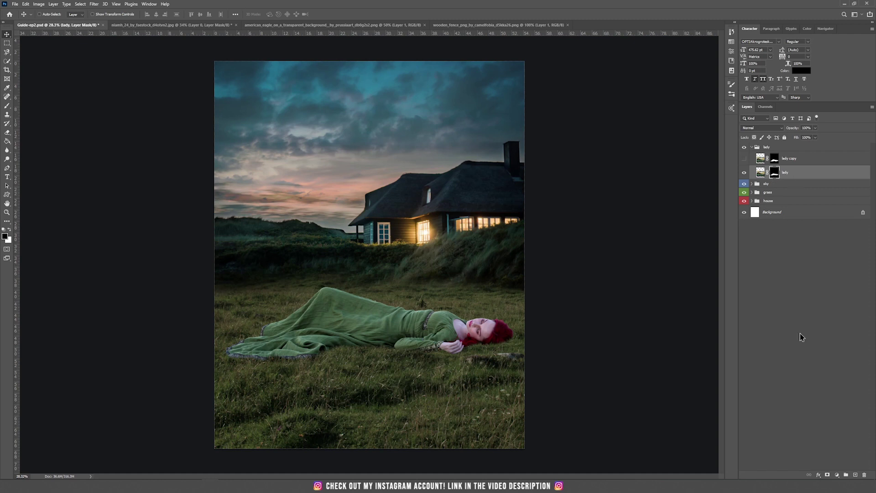
Add a Selective Color adjustment above the lady layer and clip it to that layer
click(837, 475)
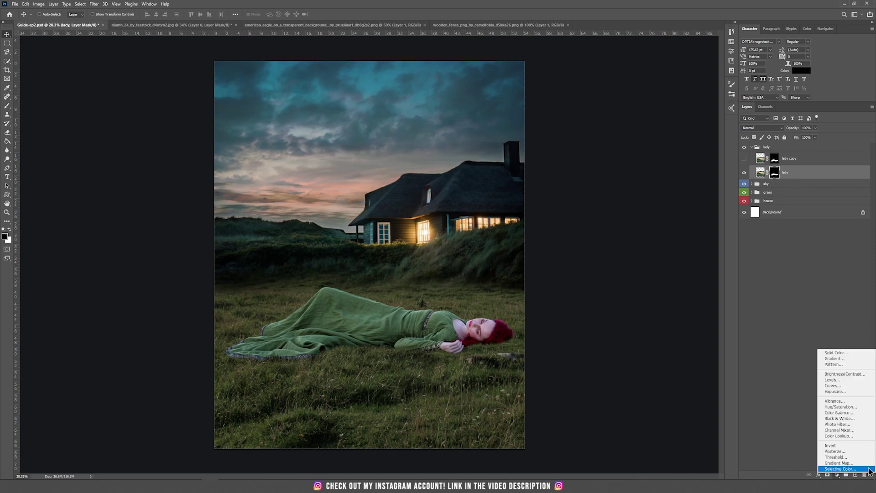
click(839, 469)
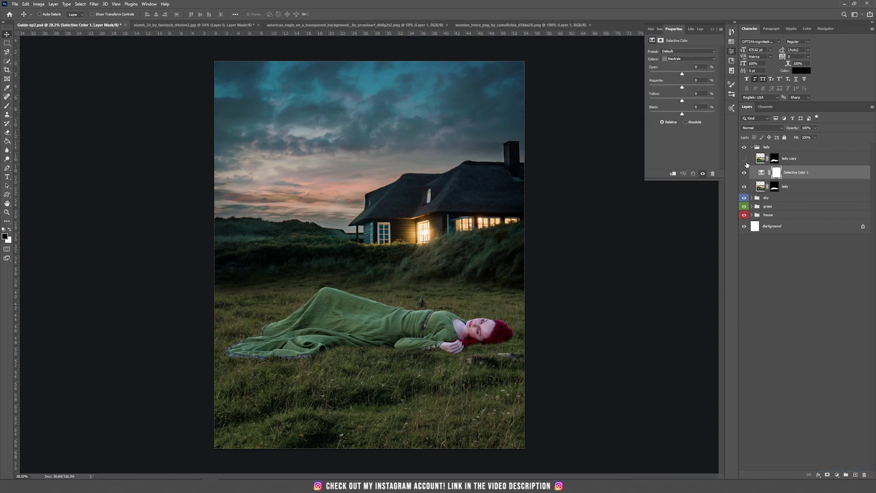
click(762, 174)
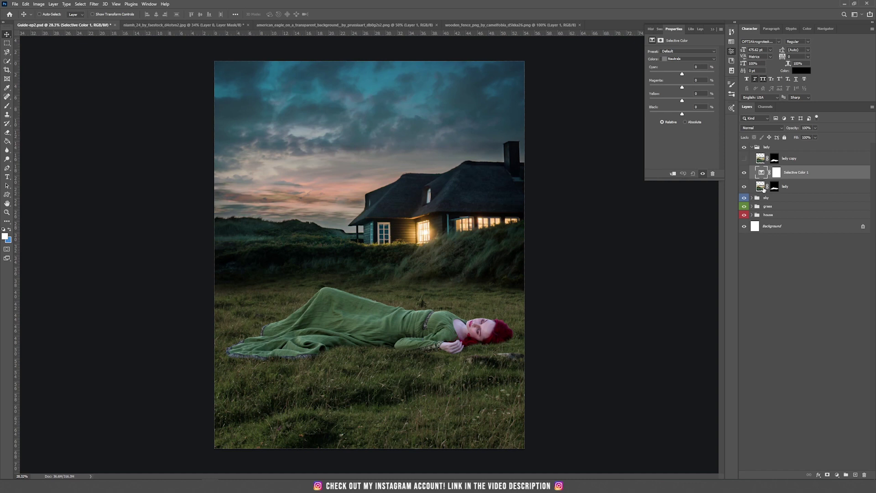
click(674, 174)
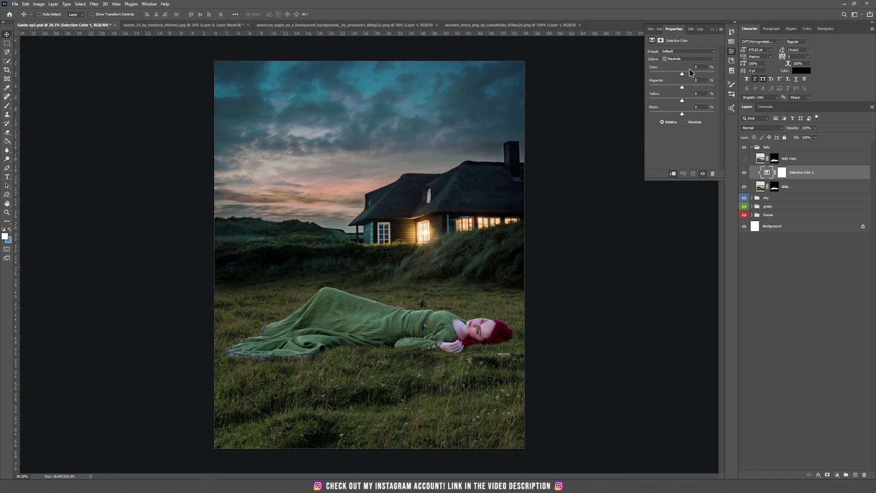
Set Selective Color Neutrals to Yellow +17 and Black +14 with slightly less Cyan and Magenta, and Blacks to Cyan +10, Magenta +12 with more Black
drag(683, 74, 681, 74)
mouse_move(682, 101)
mouse_down()
mouse_move(686, 115)
mouse_move(682, 87)
mouse_up()
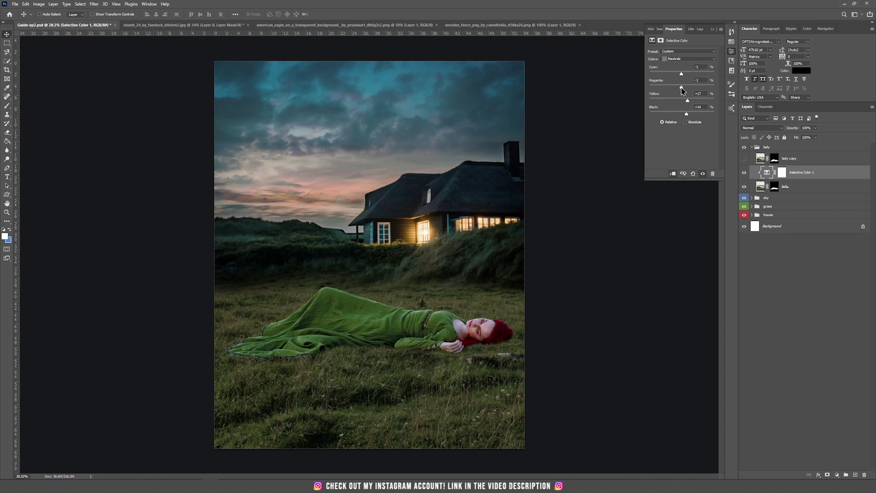
click(679, 59)
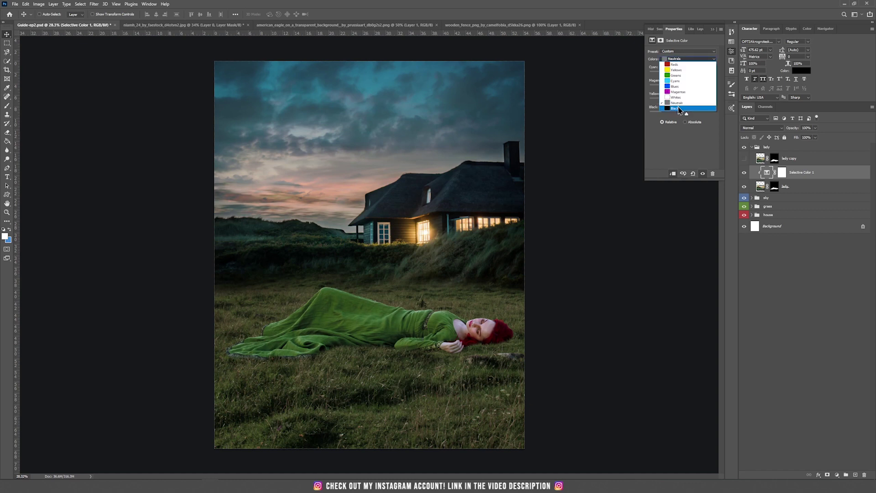
click(679, 109)
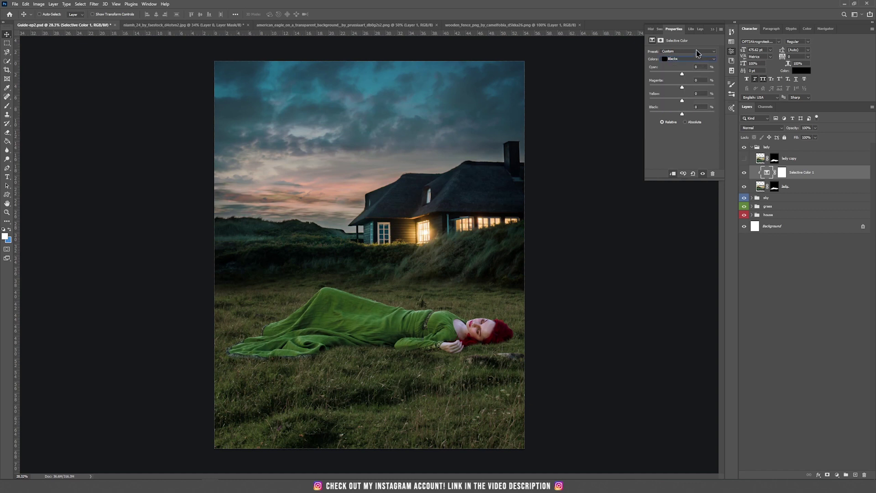
drag(682, 74, 687, 114)
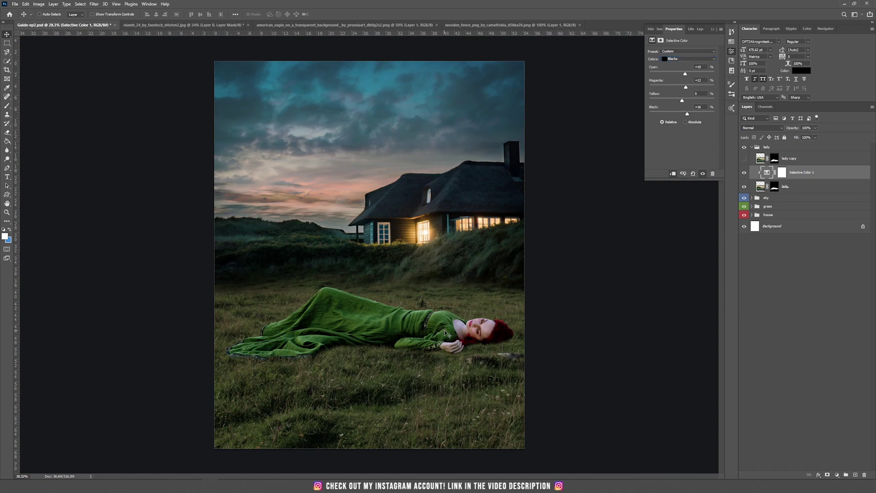
Add a Hue/Saturation adjustment above the Selective Color layer, clip it to the lady layer, and target its mask
scroll(446, 335, up, 5)
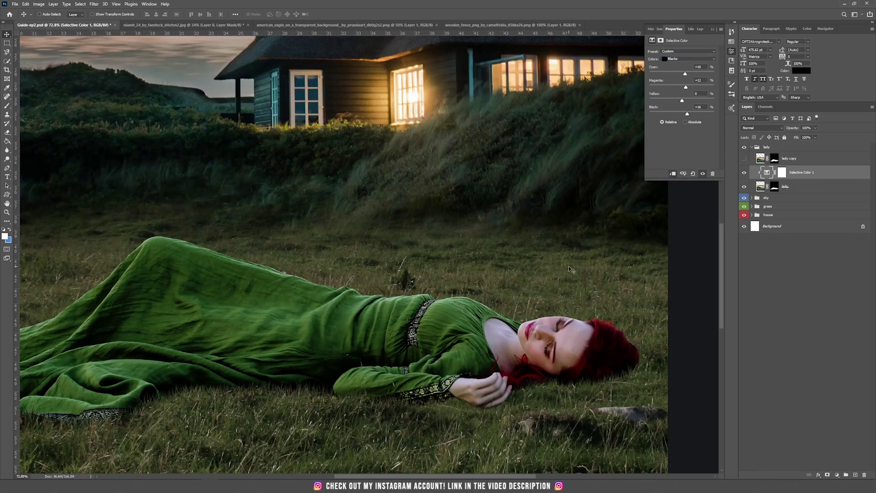
click(837, 475)
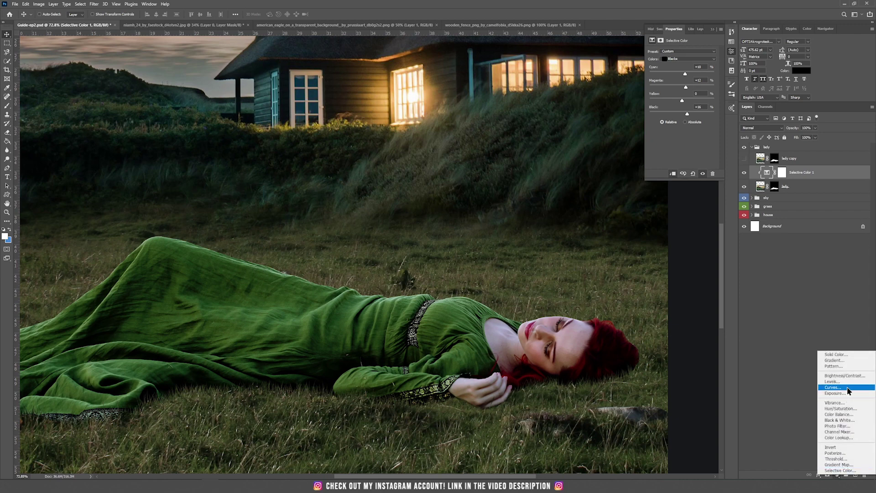
click(841, 408)
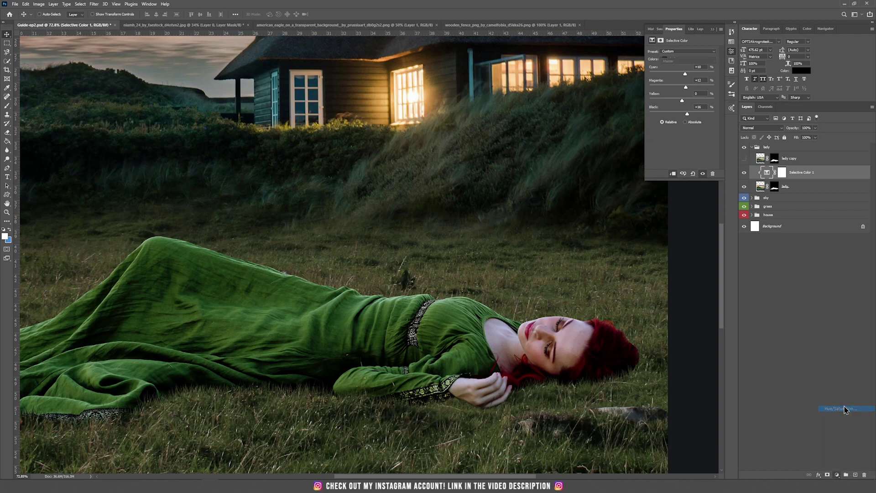
click(673, 174)
click(782, 173)
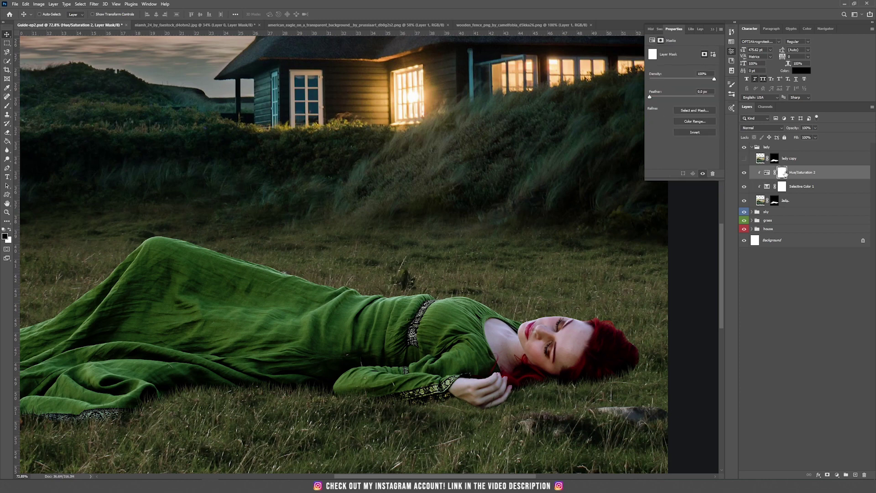
Start a Pen tool path in the grass just above the woman's face and trace it down around her chin to the neck
key(p)
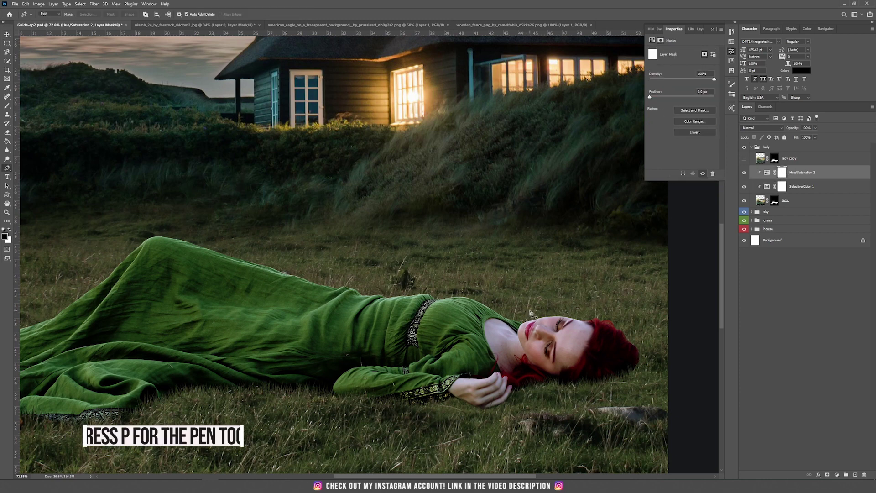
scroll(531, 336, up, 2)
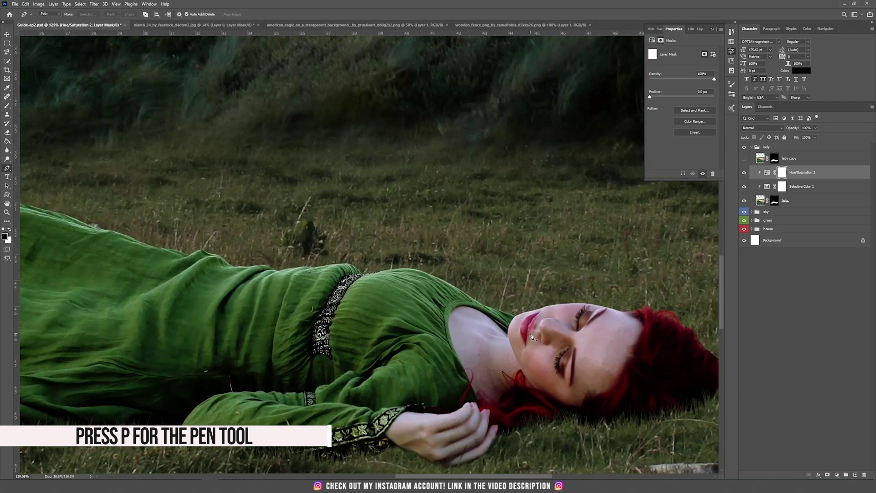
scroll(532, 336, down, 5)
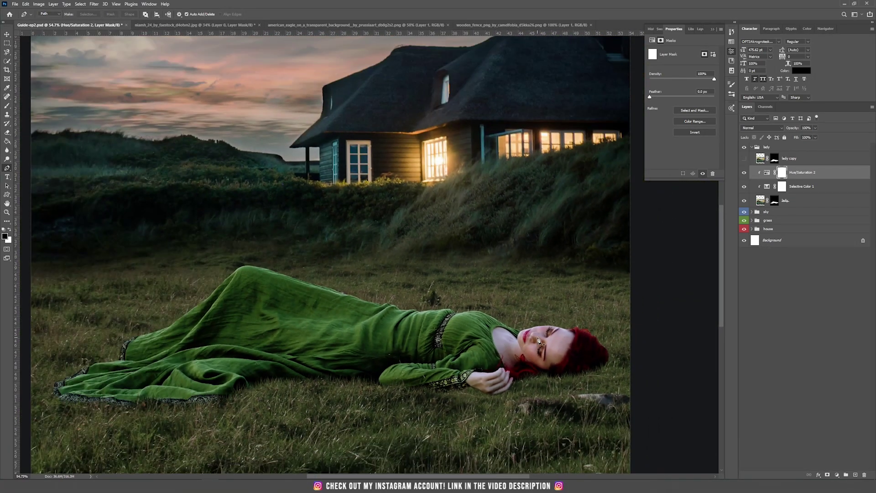
scroll(541, 341, up, 5)
scroll(540, 341, up, 1)
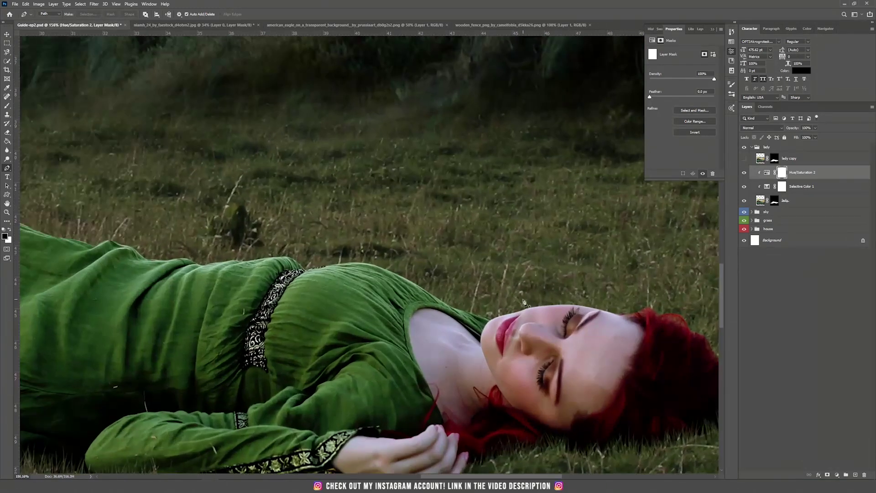
drag(523, 302, 458, 252)
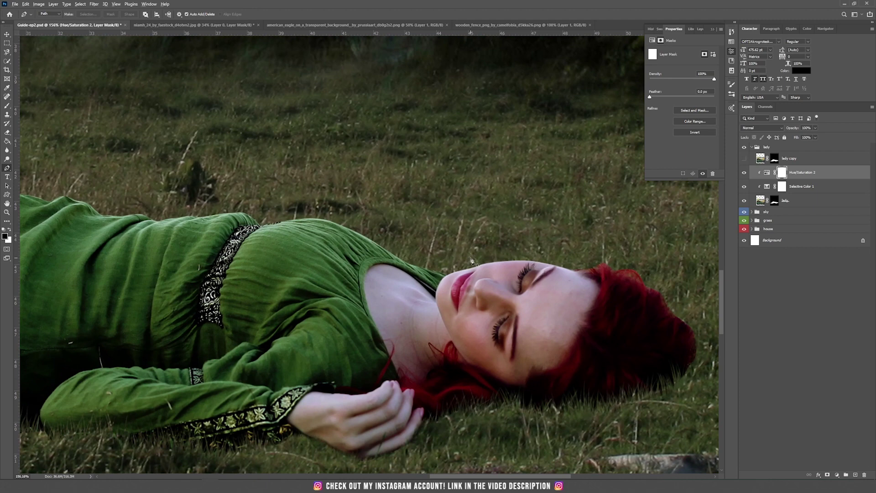
scroll(457, 252, up, 3)
click(481, 254)
click(452, 270)
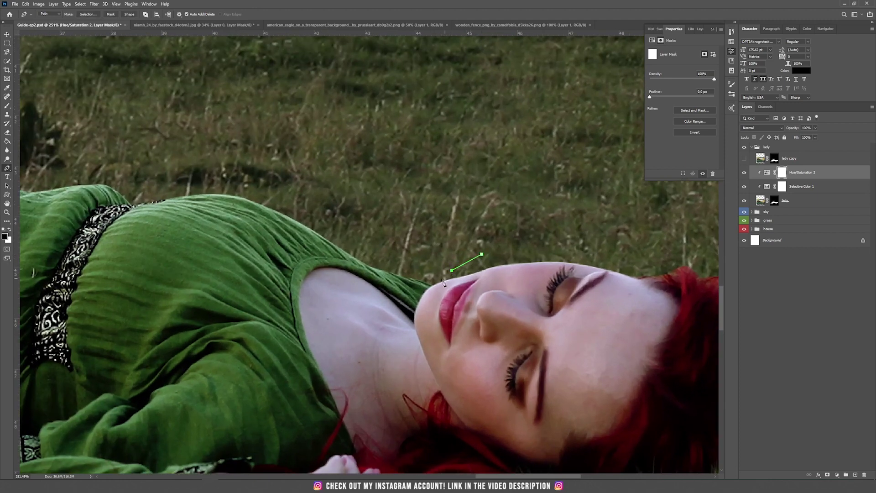
click(426, 290)
click(418, 302)
click(414, 313)
Continue the path along the dress neckline, following the border between the green fabric and the skin of her chest
click(365, 278)
click(336, 267)
click(311, 271)
click(298, 295)
click(306, 339)
click(332, 394)
click(335, 400)
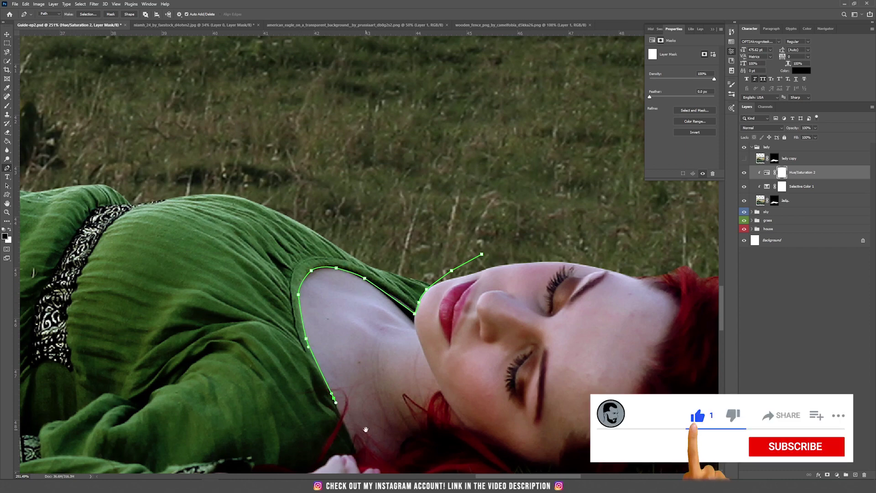
Extend the path over the top of the hand, along the sleeve cuff at the wrist, and around the hand's underside
scroll(335, 404, down, 5)
click(339, 375)
click(294, 377)
click(191, 376)
click(157, 410)
click(189, 448)
scroll(215, 456, down, 4)
click(250, 412)
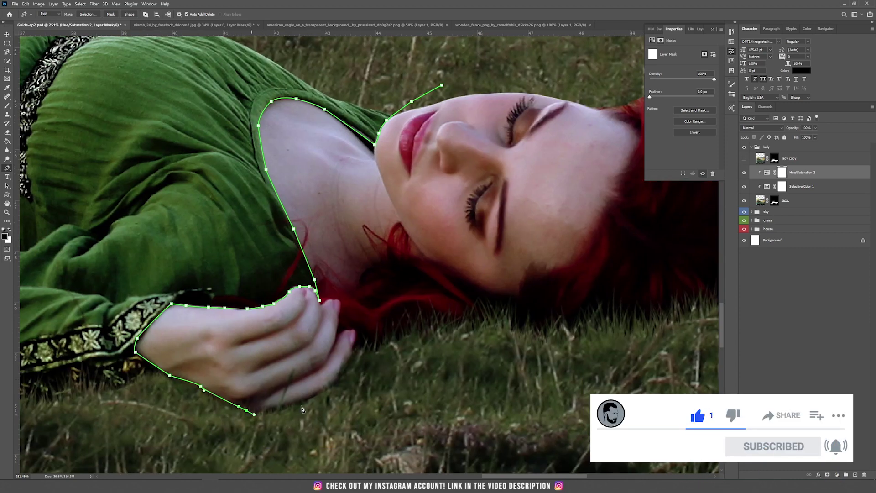
Run the path loosely through the grass around the hair and head, and close it at its starting point above the face
scroll(251, 416, down, 3)
click(351, 361)
click(557, 359)
click(642, 313)
click(632, 185)
click(586, 167)
click(478, 129)
scroll(419, 257, down, 2)
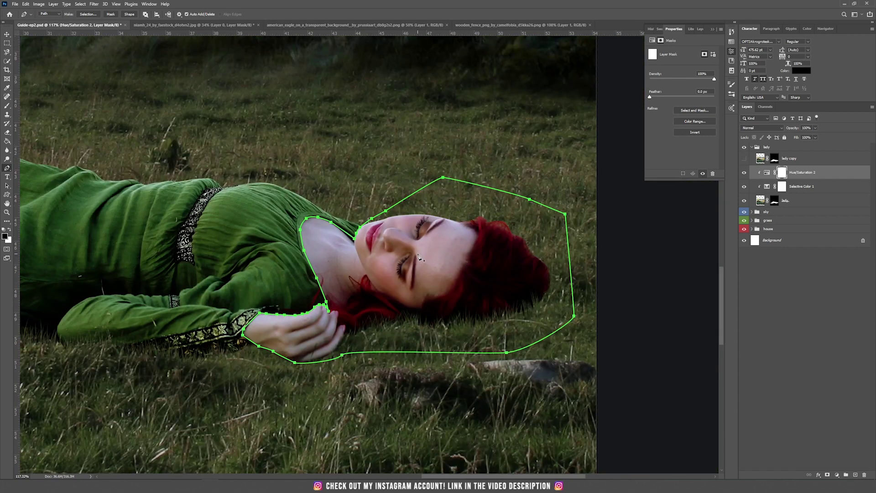
Convert the closed path into a new anti-aliased selection and fill it with black on the Hue/Saturation mask
right_click(417, 252)
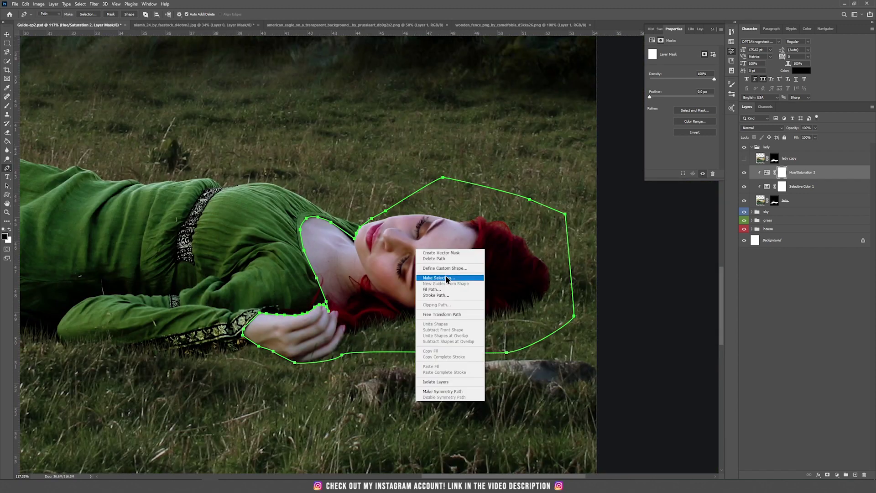
click(475, 281)
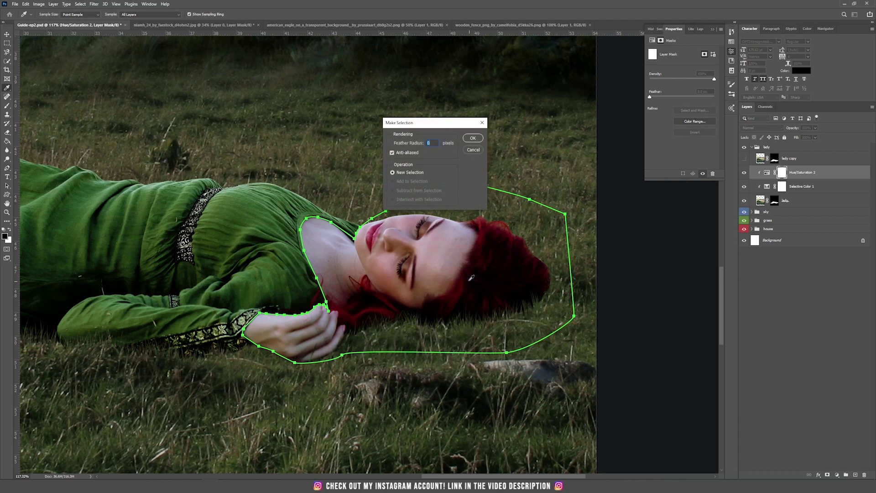
click(473, 138)
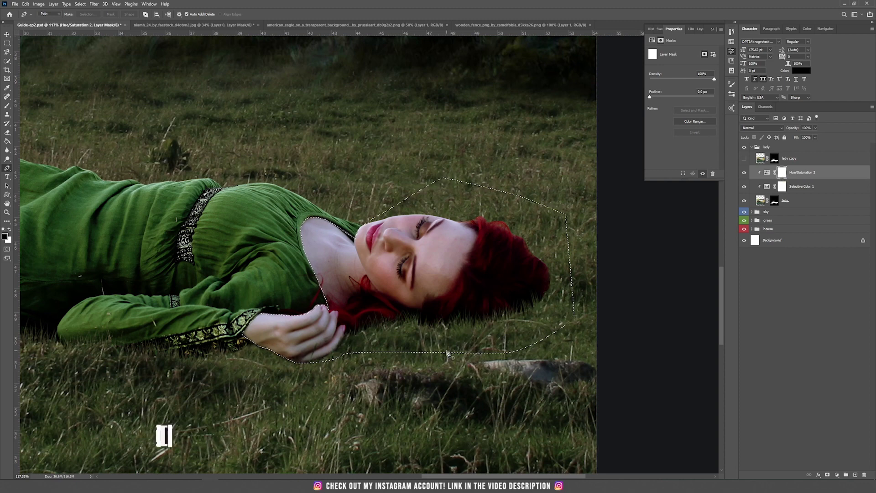
key(alt+Delete)
scroll(422, 293, down, 3)
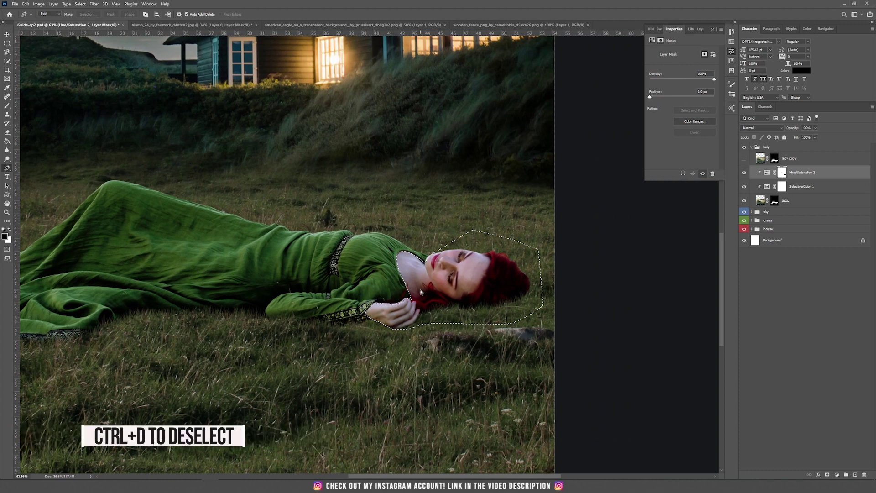
Clear the selection and colorize the dress teal in the Hue/Saturation 2 layer, with hue about 190 and saturation about 59
key(ctrl+d)
click(767, 172)
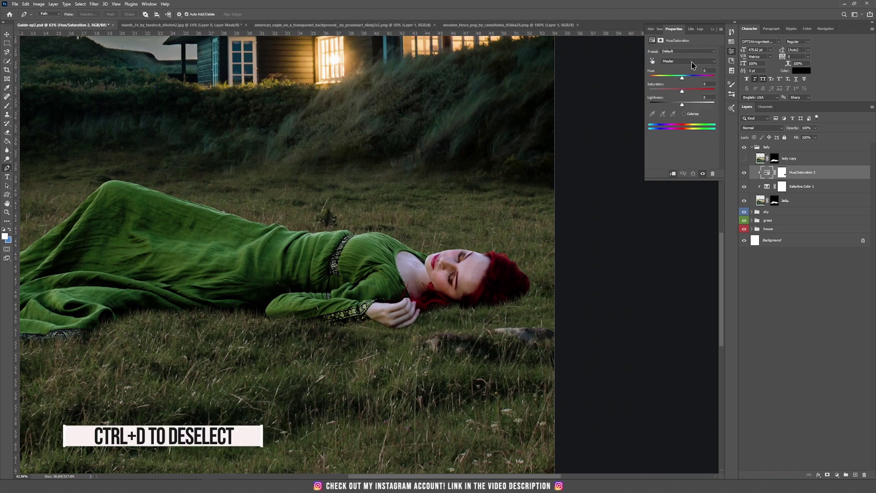
click(782, 172)
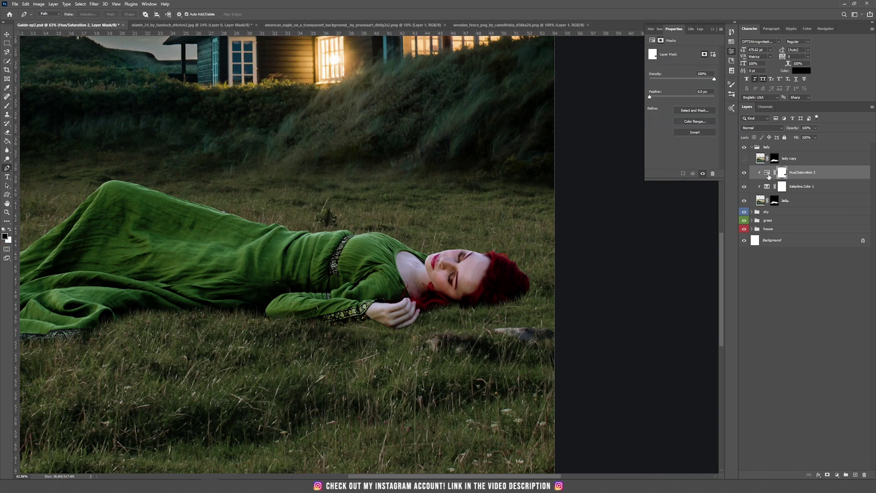
mouse_move(682, 78)
mouse_down()
mouse_move(649, 85)
mouse_move(678, 87)
mouse_up()
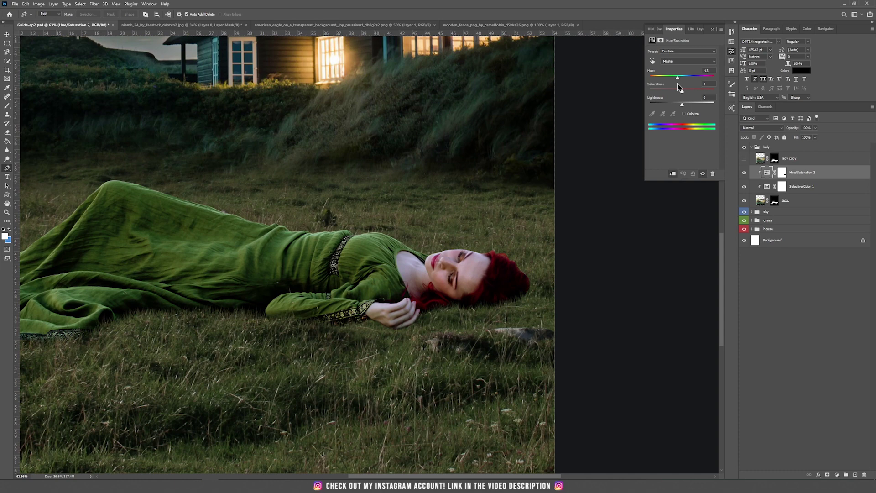
click(689, 117)
mouse_move(680, 78)
mouse_down()
mouse_move(700, 80)
mouse_move(684, 80)
mouse_up()
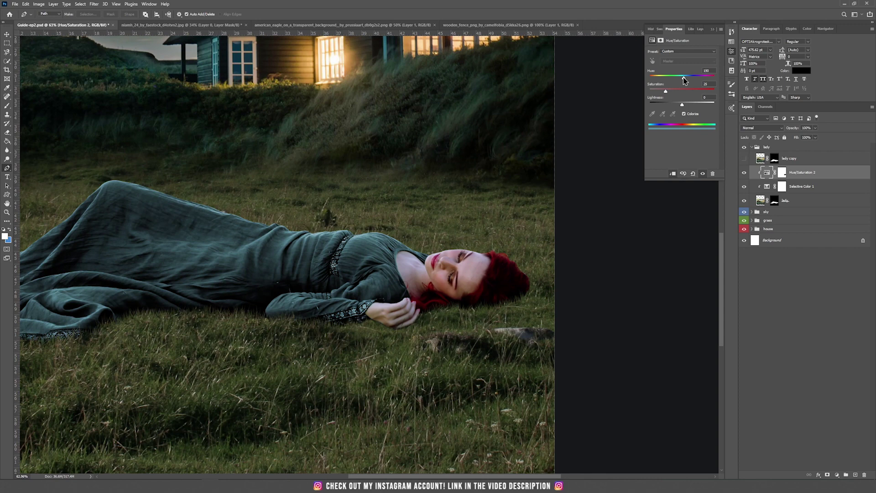
click(689, 91)
drag(689, 91, 688, 90)
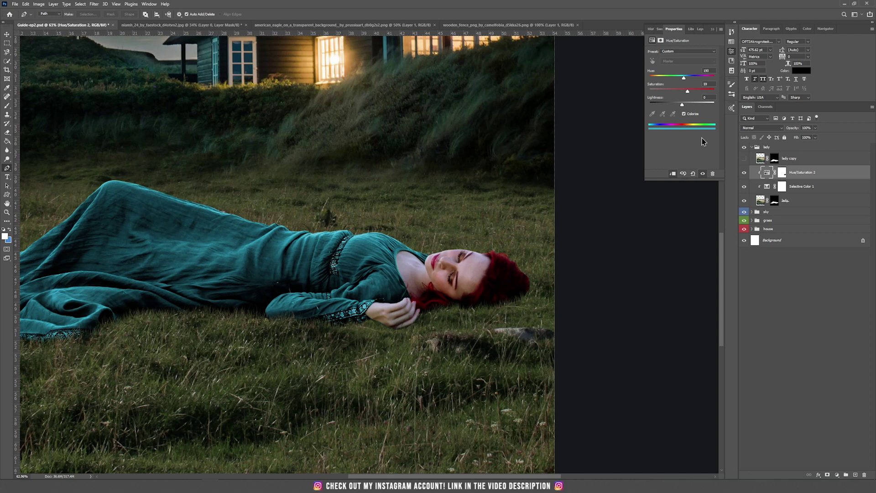
scroll(363, 294, down, 3)
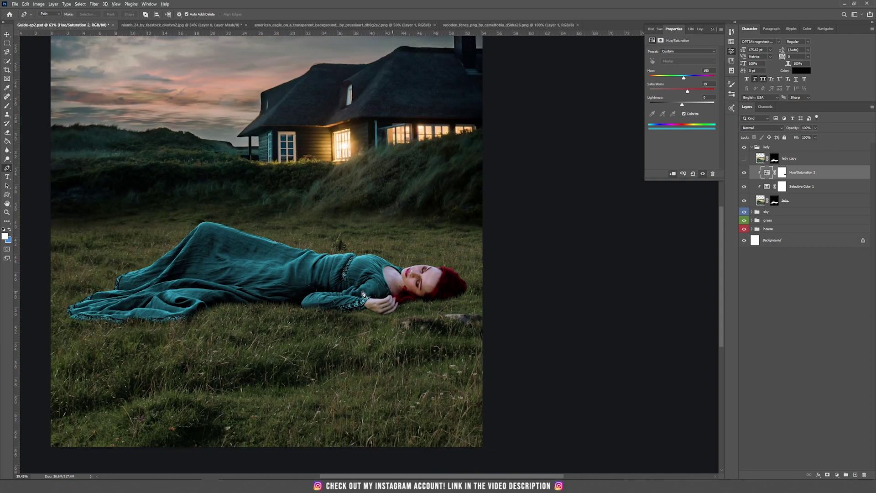
key(ctrl+0)
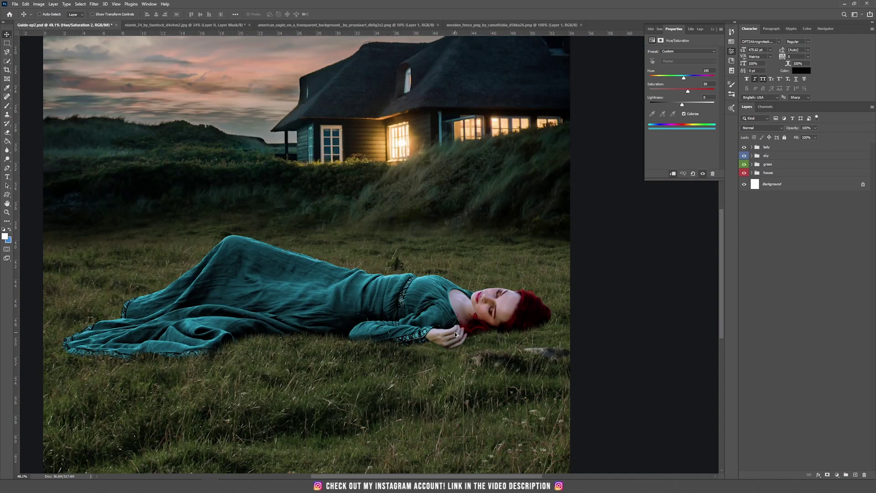
Paint black with a soft round brush on the Hue/Saturation 2 mask over the hair strands crossing the dress and the hand's edges
scroll(456, 332, up, 1)
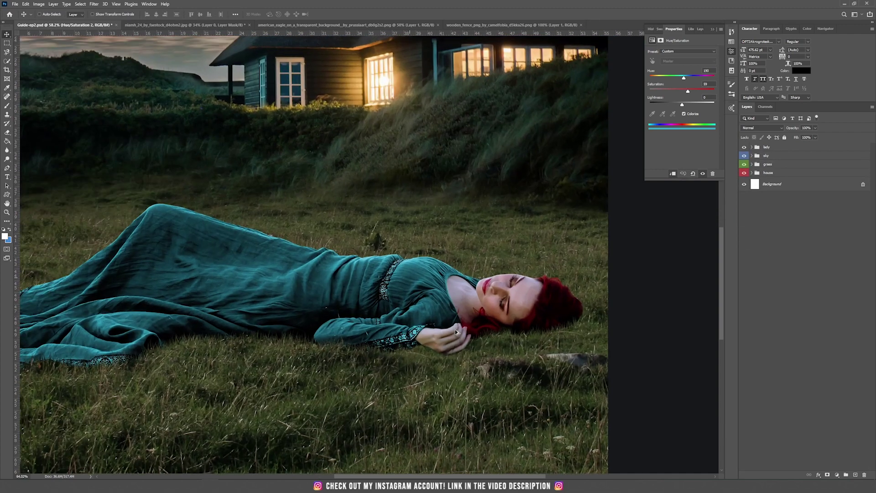
scroll(455, 332, up, 8)
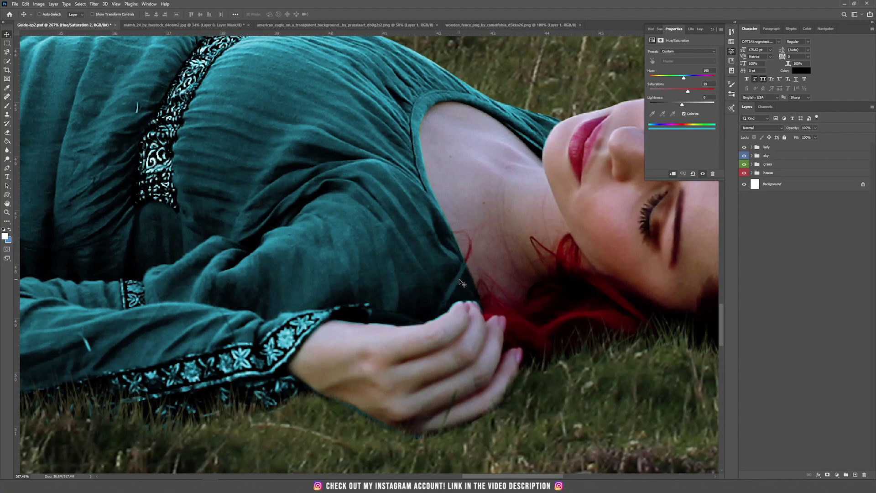
click(751, 147)
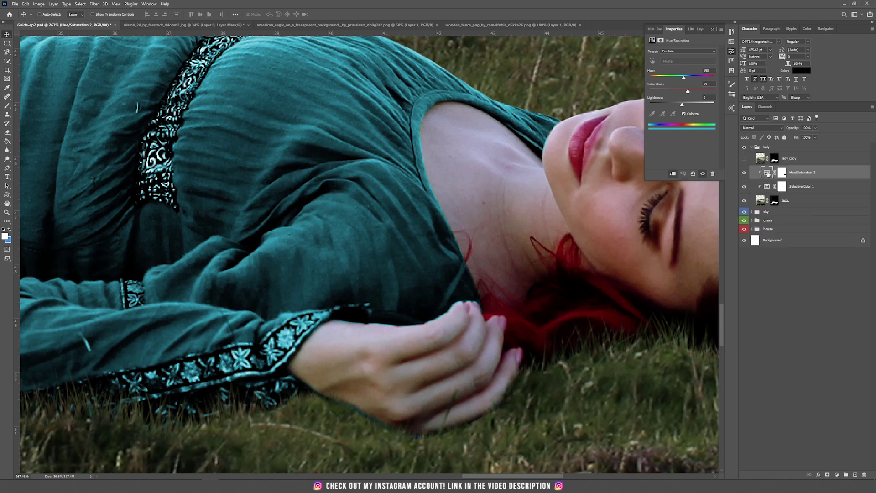
key(b)
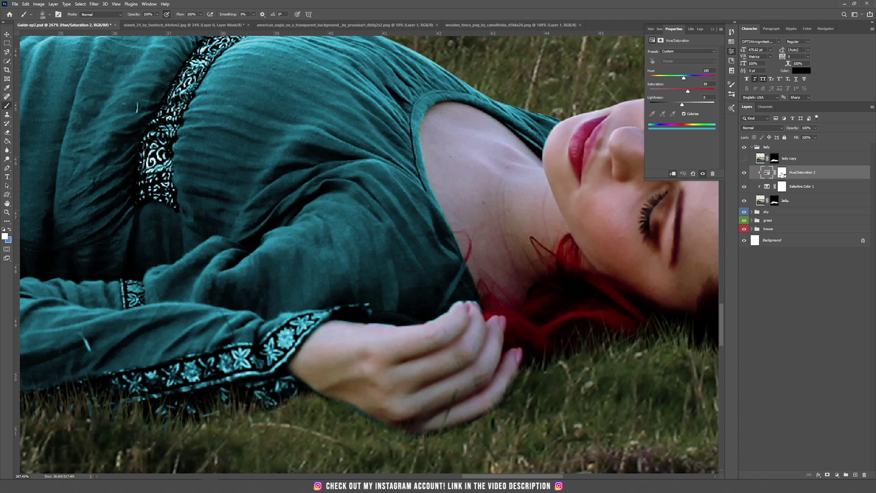
click(783, 175)
right_click(388, 275)
click(417, 245)
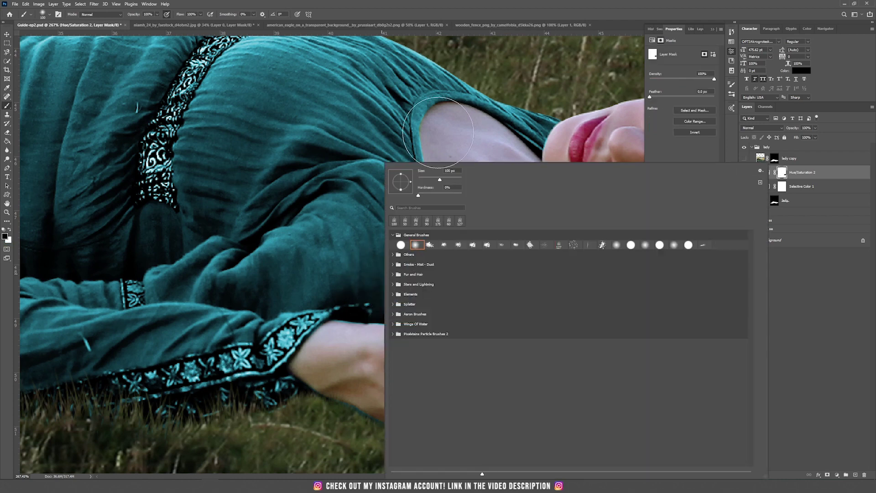
click(440, 4)
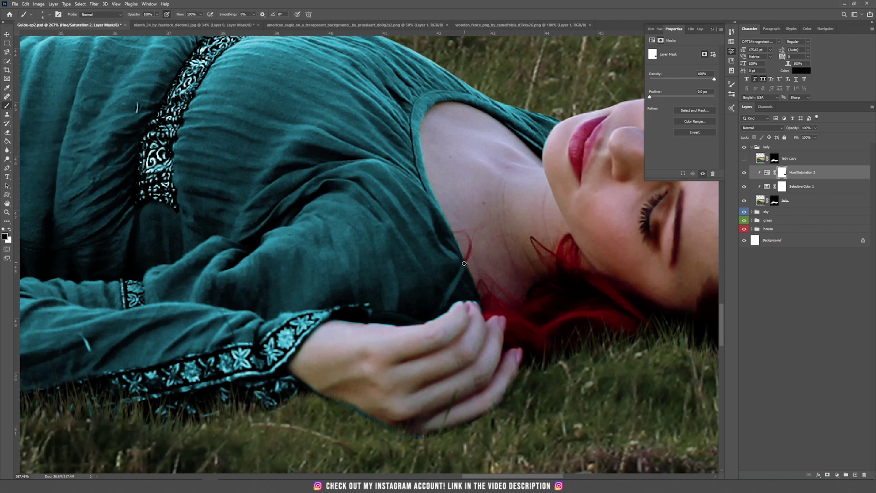
drag(463, 266, 442, 307)
key(bracketright)
key(bracketright)
key(bracketright)
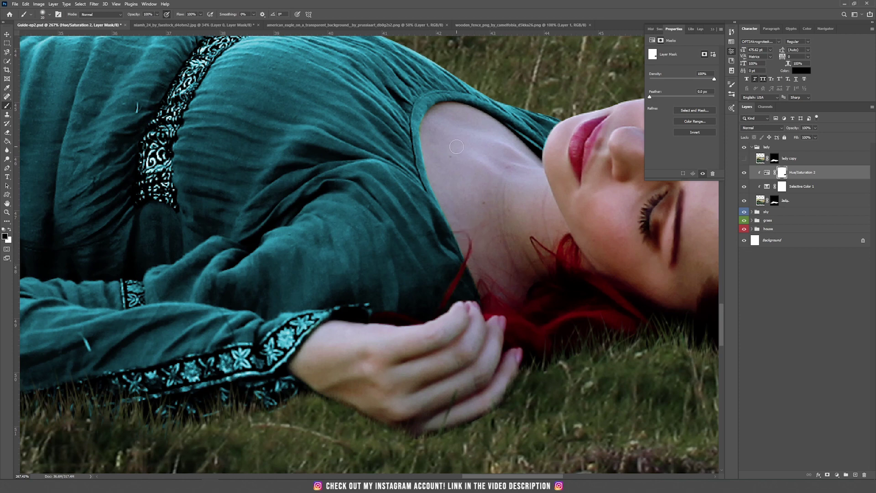
Copy the wooden fence into the house composite and place it above the lady group as a layer named fence
key(v)
key(ctrl+0)
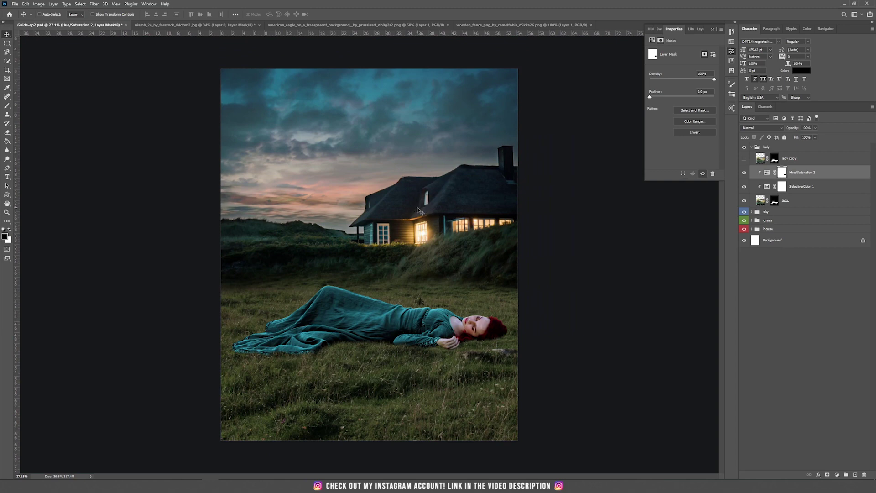
click(490, 25)
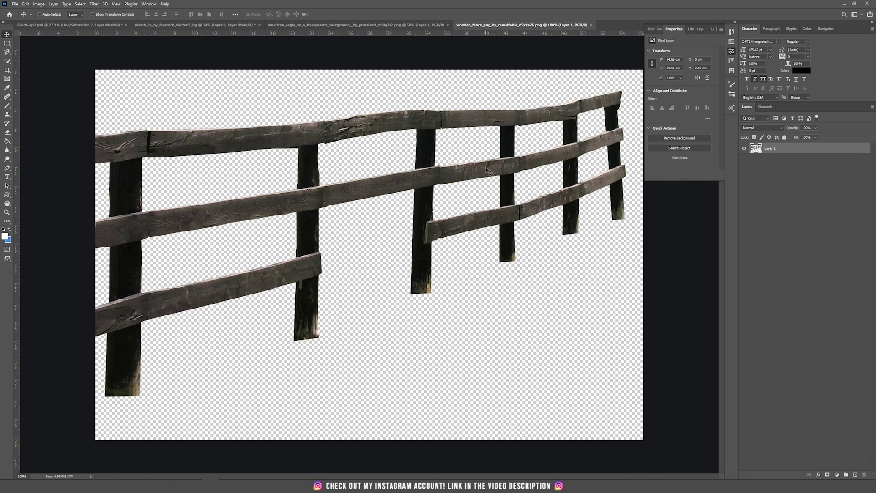
drag(498, 168, 323, 186)
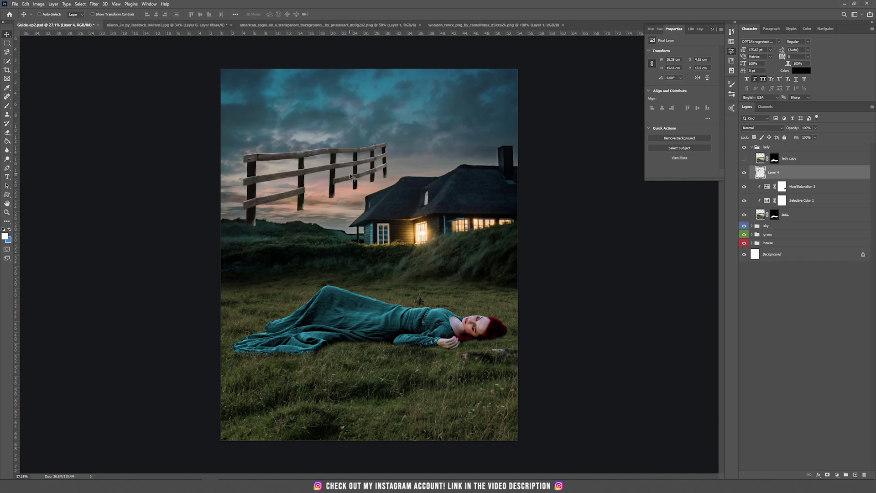
drag(806, 173, 806, 148)
double_click(768, 151)
key(BackSpace)
key(Return)
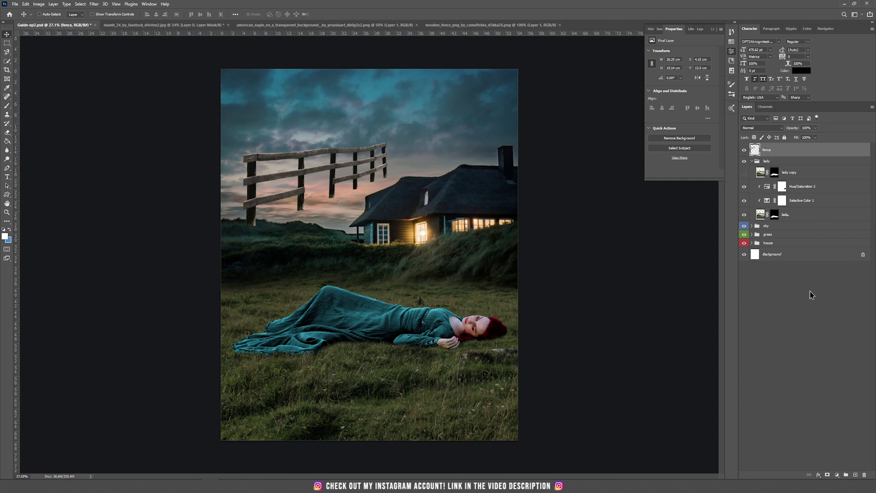
Create a layer group named fence and put the fence layer inside it
click(846, 475)
double_click(771, 147)
text(fence)
key(Return)
drag(767, 159, 771, 150)
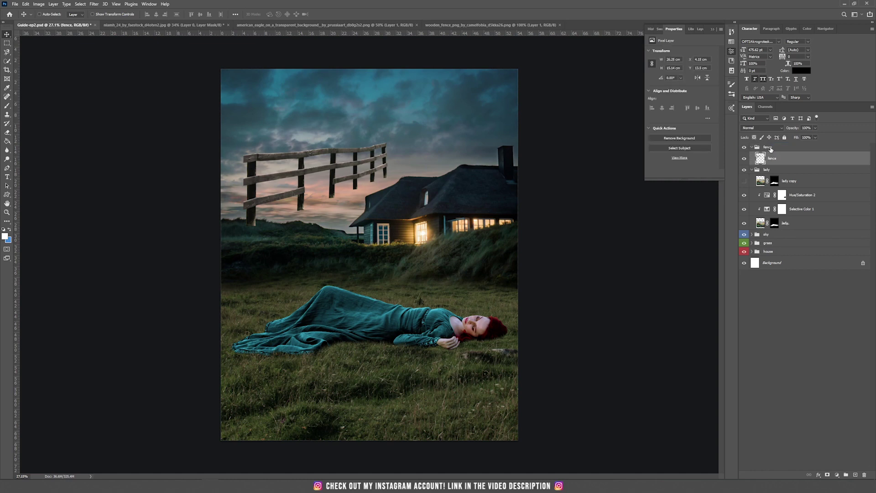
Convert the fence layer to a smart object and scale it to about 19 cm wide in the grass behind the dress hem
right_click(791, 161)
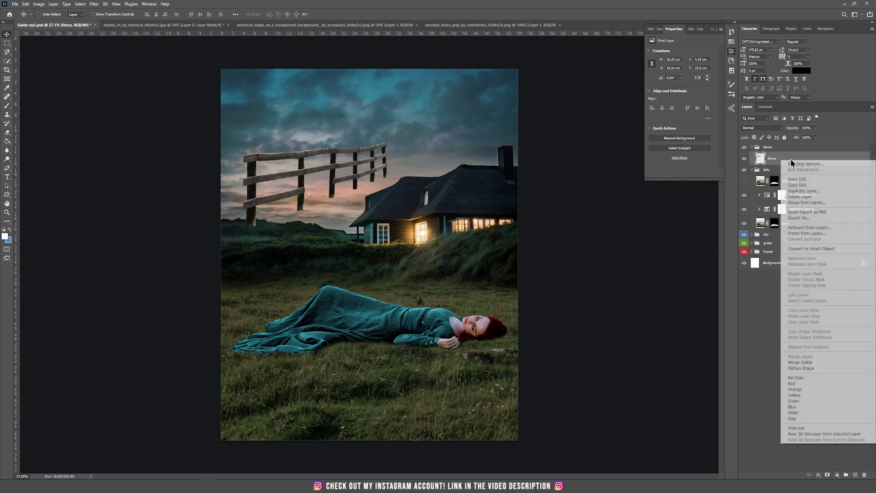
click(820, 249)
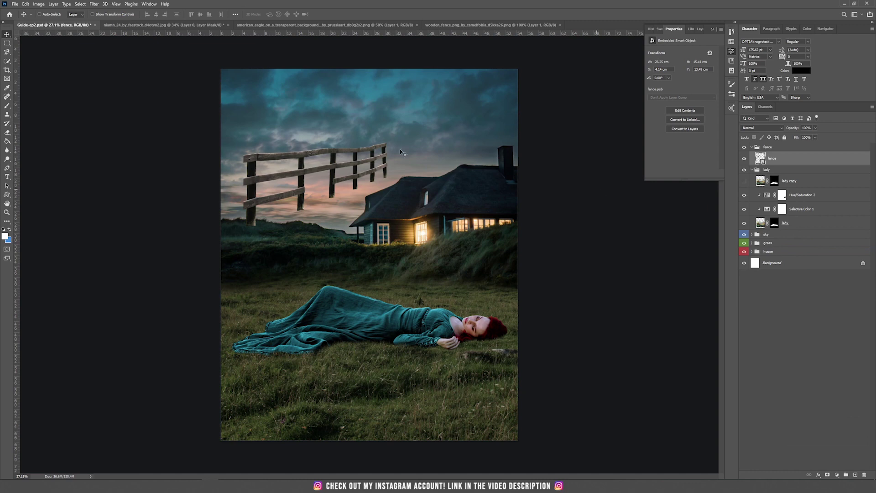
drag(368, 179, 289, 291)
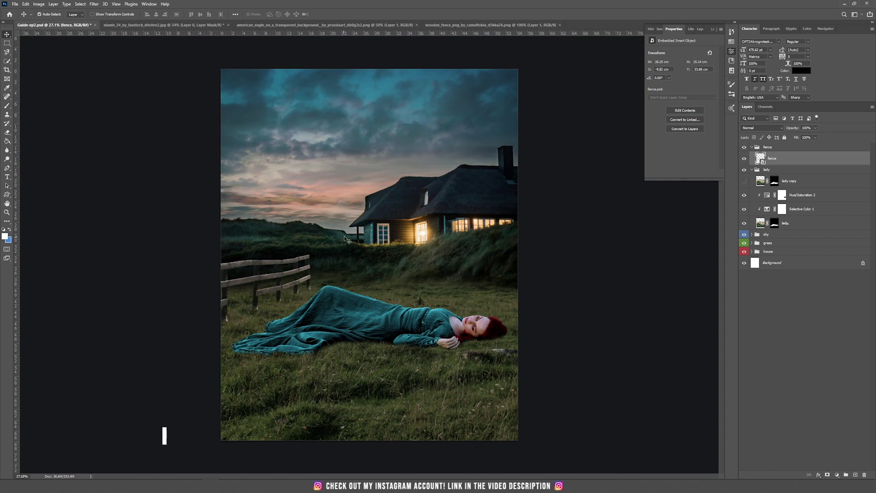
key(ctrl+t)
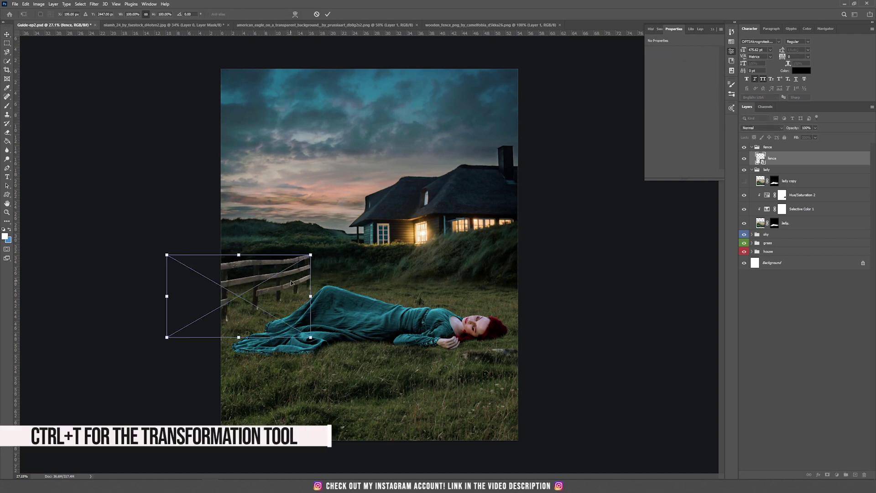
drag(171, 339, 211, 326)
key(Return)
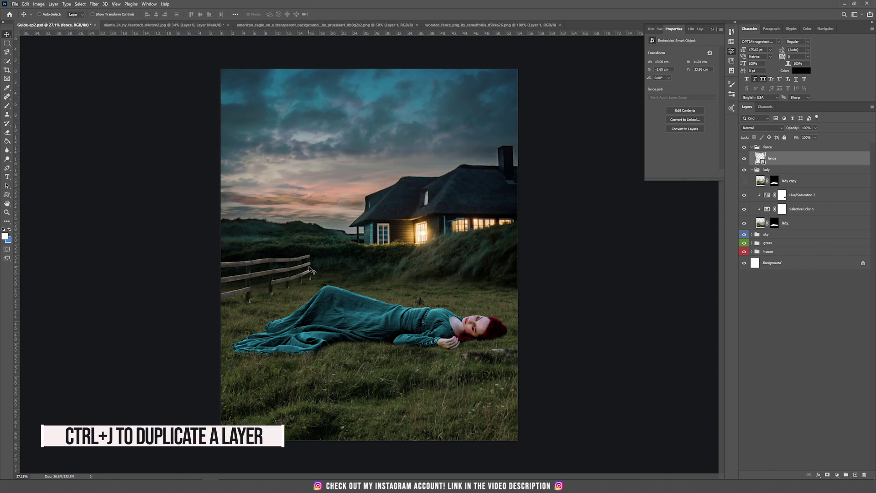
Duplicate the fence layer, move the copy to the grass below the woman's hand, and flip it horizontally
key(ctrl+j)
drag(312, 270, 442, 369)
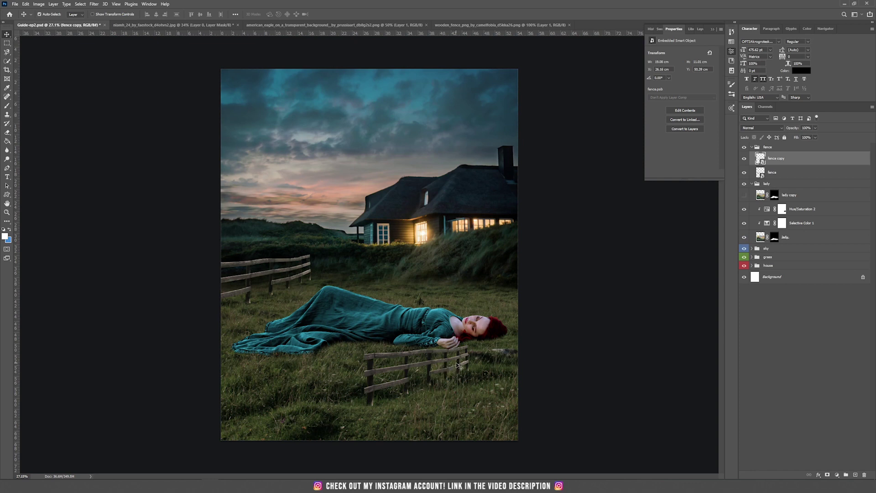
key(ctrl+t)
right_click(400, 369)
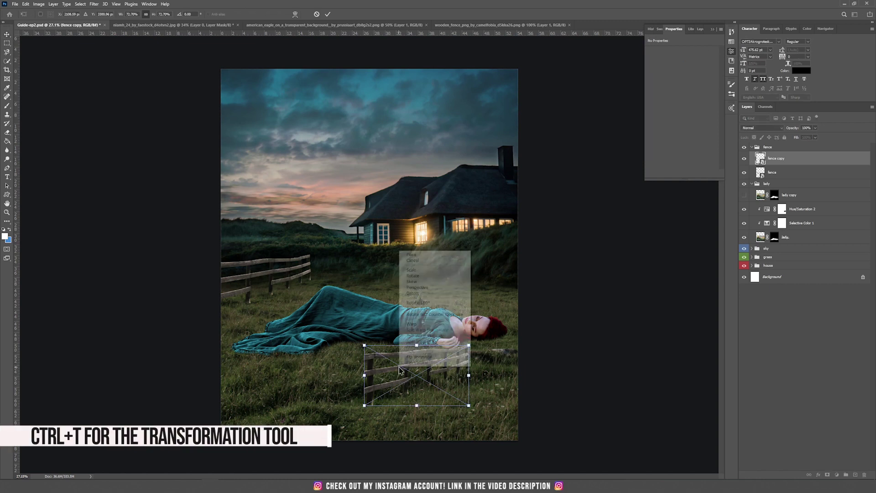
click(419, 357)
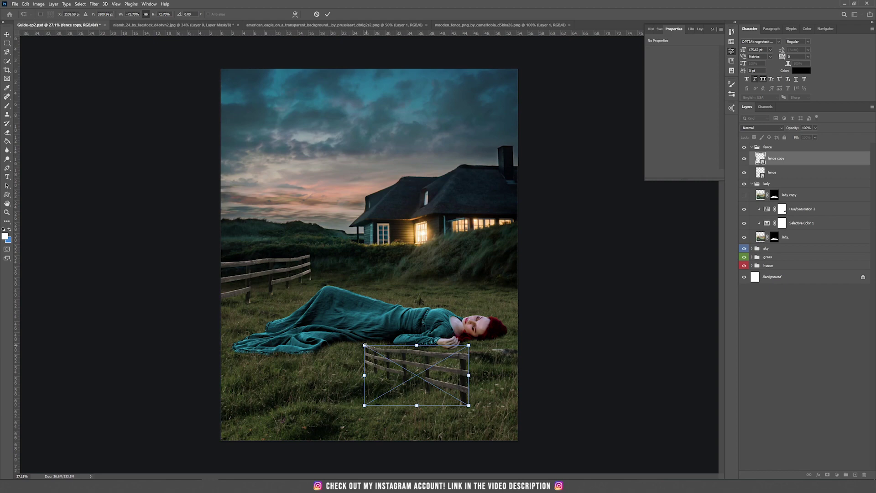
Enlarge the fence copy to about 64 by 37 cm and position it across the foreground just below the woman
drag(365, 345, 141, 215)
drag(346, 288, 397, 424)
drag(200, 356, 174, 333)
drag(283, 374, 290, 375)
key(Return)
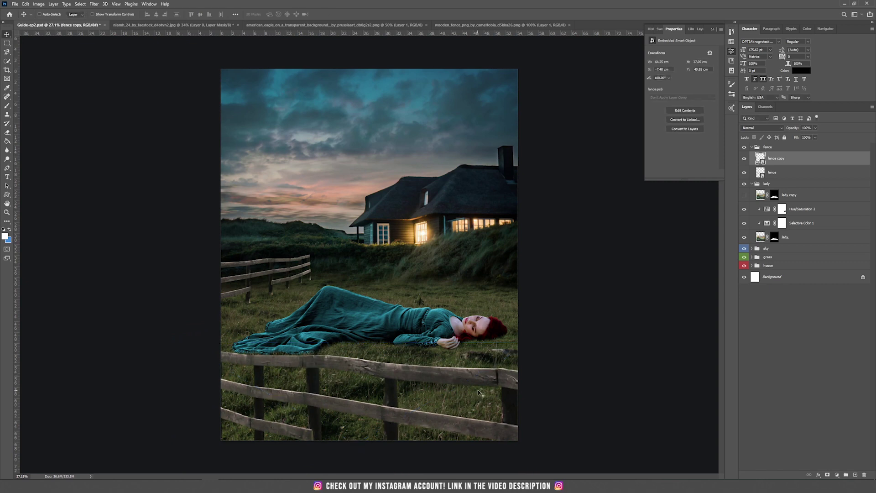
drag(536, 388, 539, 390)
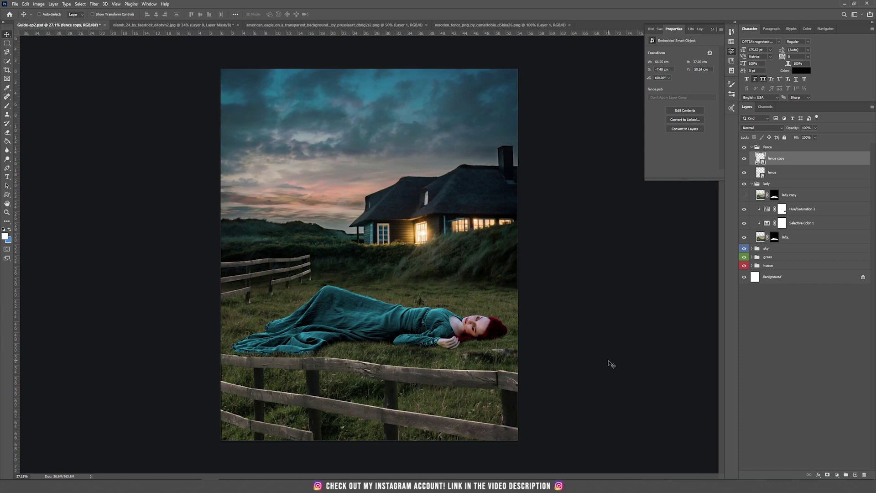
Add a layer mask to the fence layer that holds the distant fence behind the woman
scroll(229, 307, up, 8)
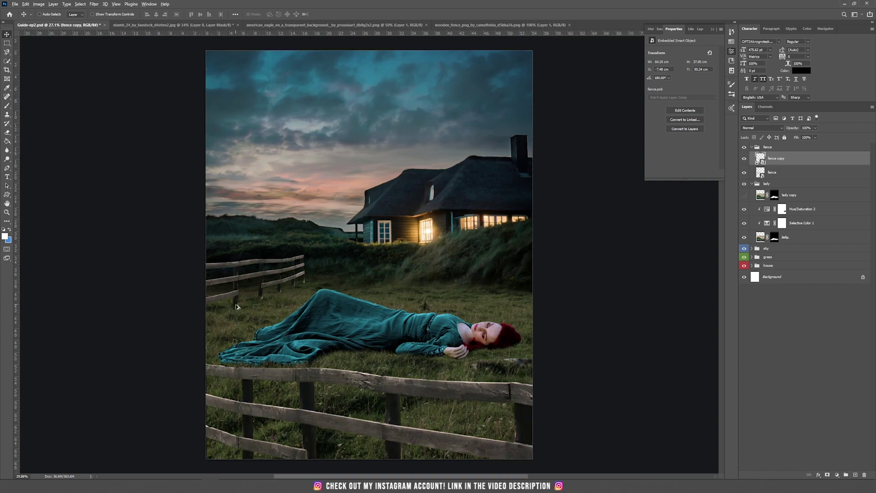
scroll(210, 317, up, 1)
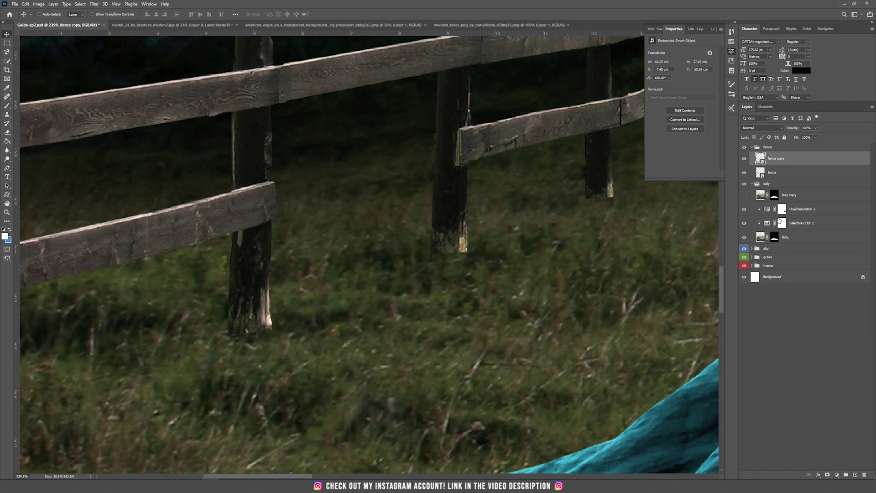
click(772, 172)
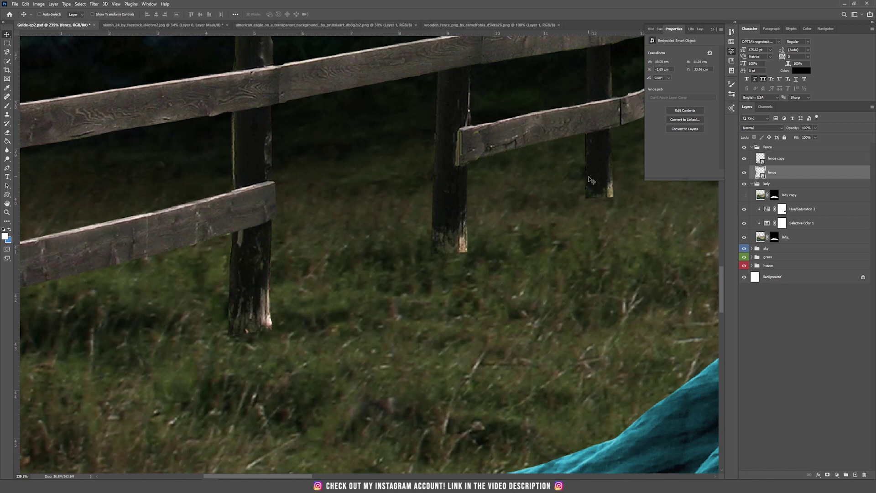
mouse_move(357, 259)
mouse_down()
mouse_move(362, 249)
mouse_move(360, 261)
mouse_up()
click(780, 161)
click(780, 173)
click(826, 475)
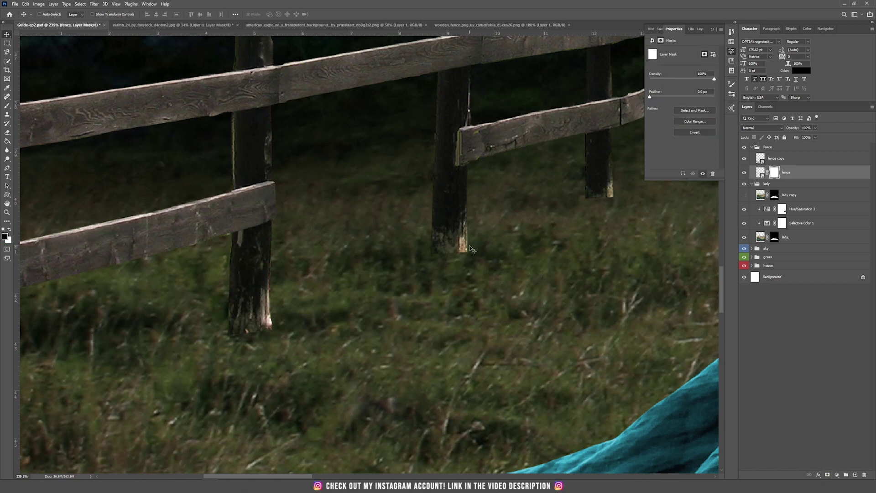
Mask the bases of the distant fence's posts with a black grass-shaped brush so they blend into the grass
key(b)
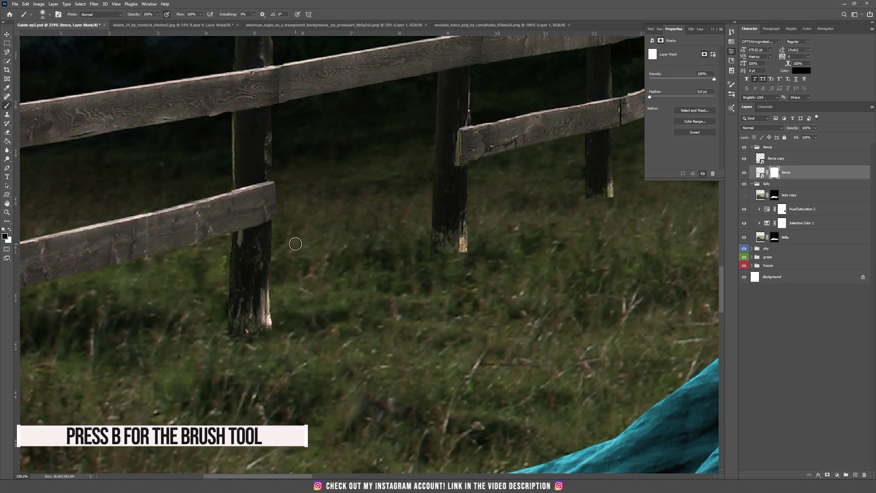
right_click(299, 243)
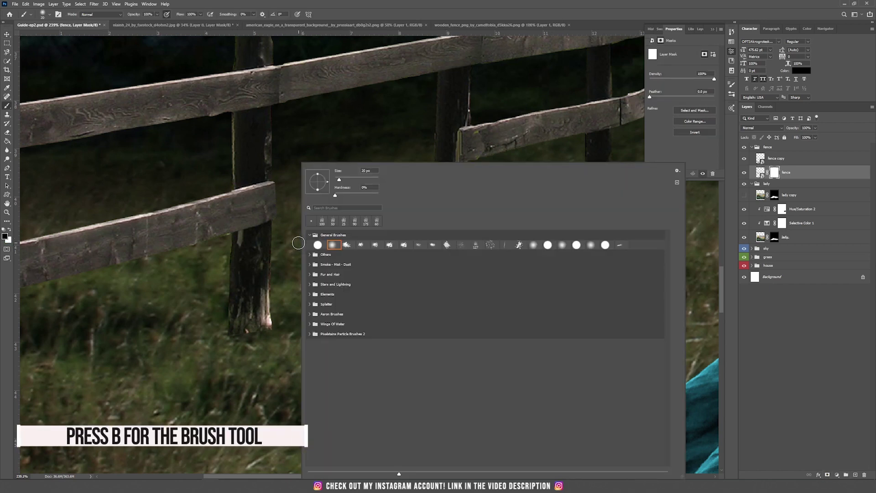
double_click(475, 246)
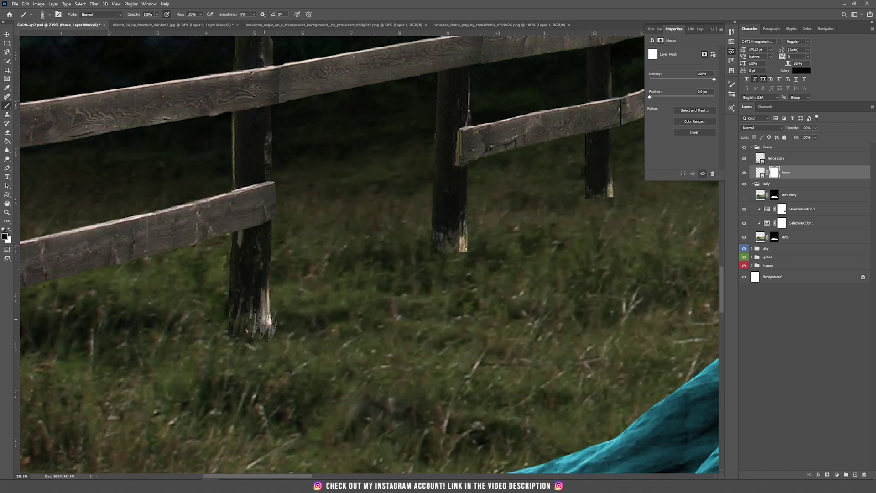
mouse_move(254, 333)
mouse_down()
mouse_move(231, 344)
mouse_move(266, 348)
mouse_move(229, 319)
mouse_move(263, 325)
mouse_up()
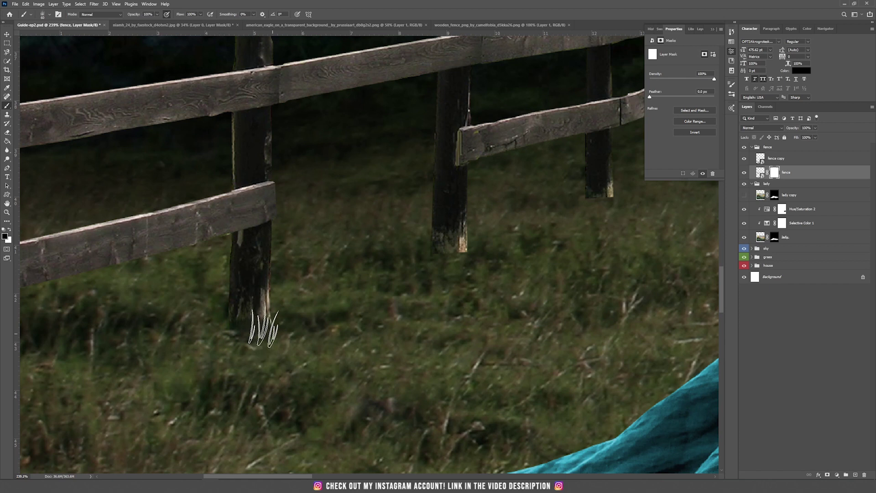
mouse_move(461, 255)
mouse_down()
mouse_move(437, 250)
mouse_move(420, 266)
mouse_move(427, 278)
mouse_move(479, 260)
mouse_up()
mouse_move(546, 238)
mouse_down()
mouse_move(421, 336)
mouse_move(384, 345)
mouse_up()
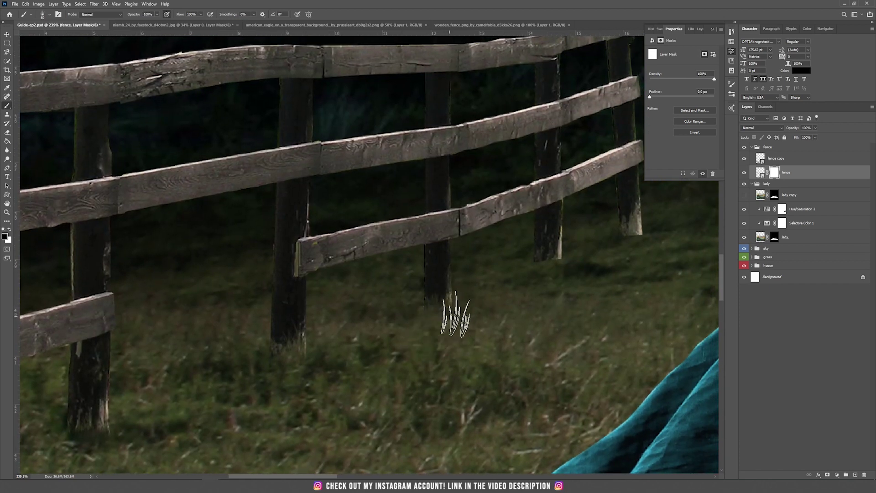
mouse_move(550, 269)
mouse_down()
mouse_move(562, 254)
mouse_move(547, 290)
mouse_move(535, 270)
mouse_move(558, 267)
mouse_up()
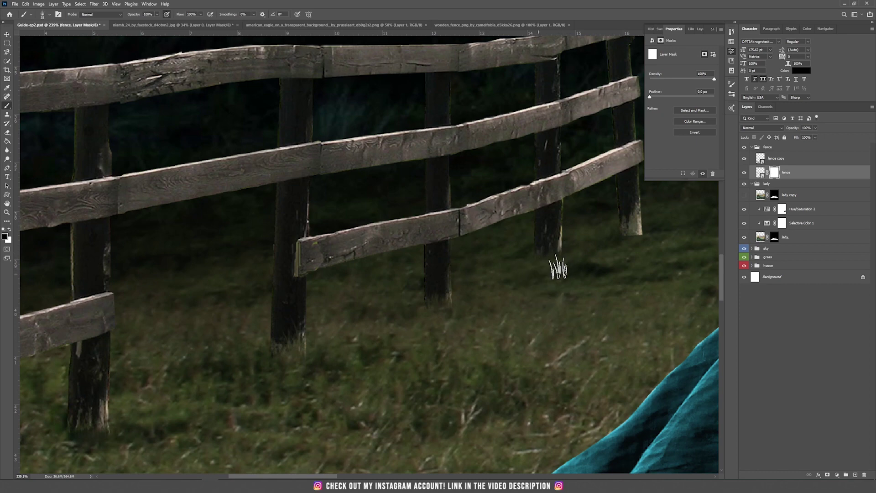
mouse_move(632, 243)
mouse_down()
mouse_move(626, 236)
mouse_move(645, 236)
mouse_up()
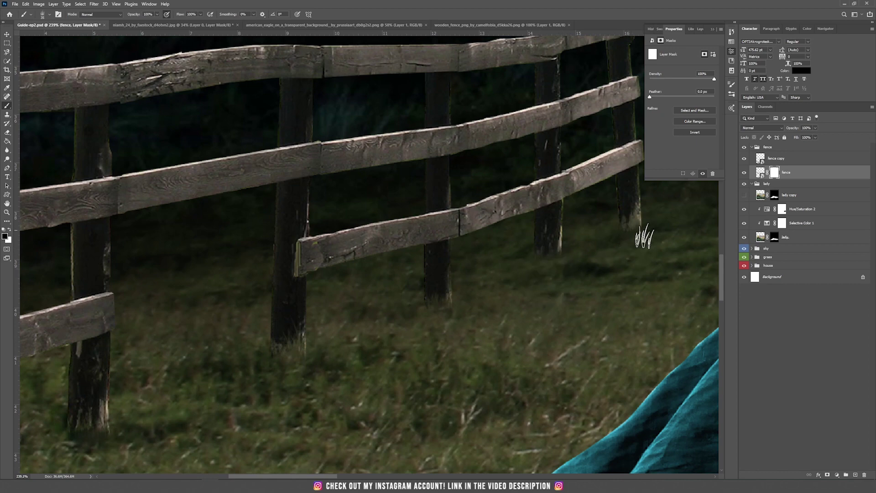
key(ctrl+0)
key(v)
scroll(370, 286, down, 1)
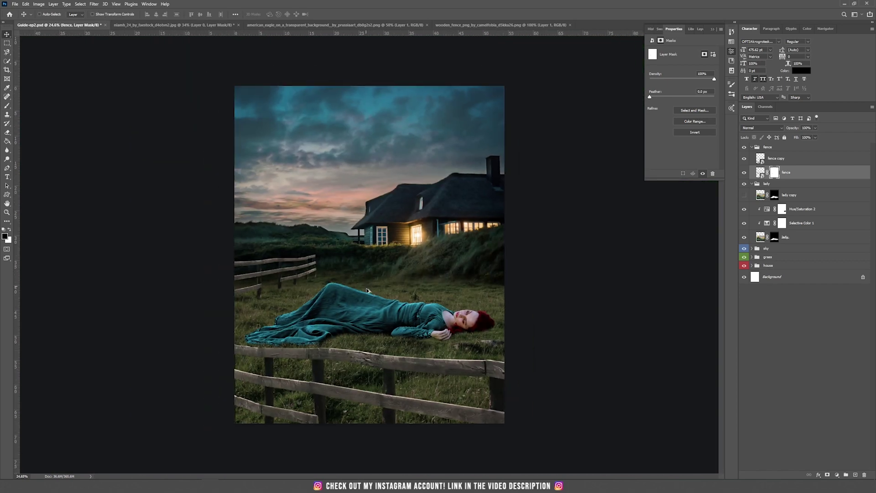
Bring the bald eagle from its image file into the sky of the composite and place its layer above the fence group
click(291, 24)
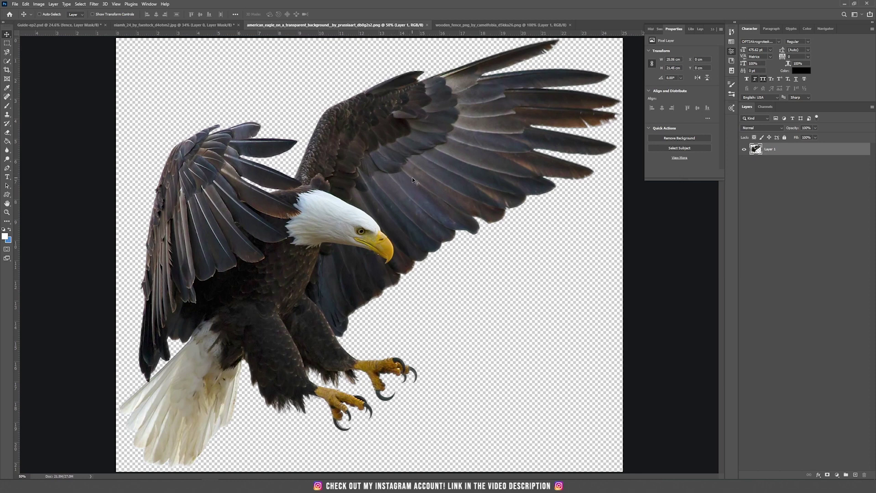
drag(412, 183, 85, 26)
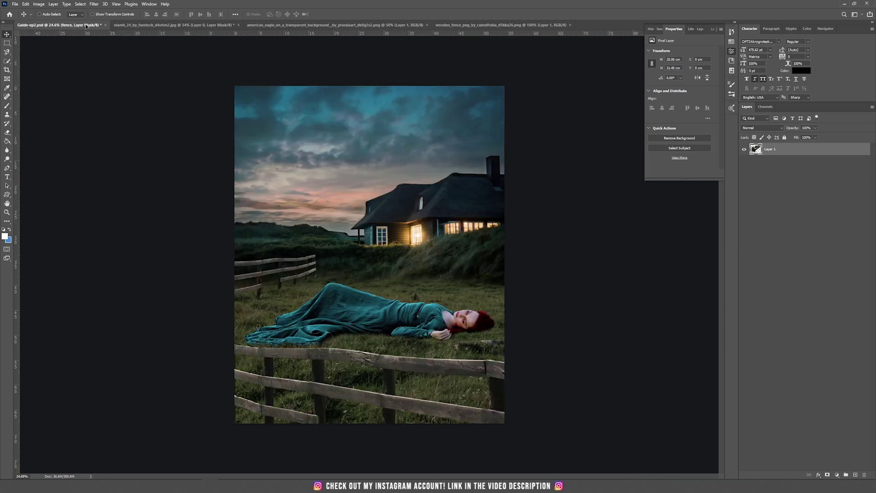
drag(311, 128, 326, 137)
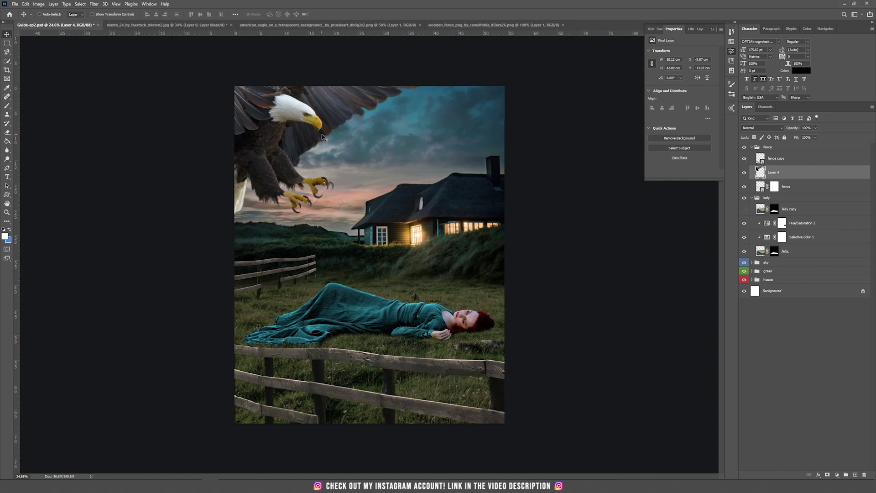
drag(795, 174, 793, 147)
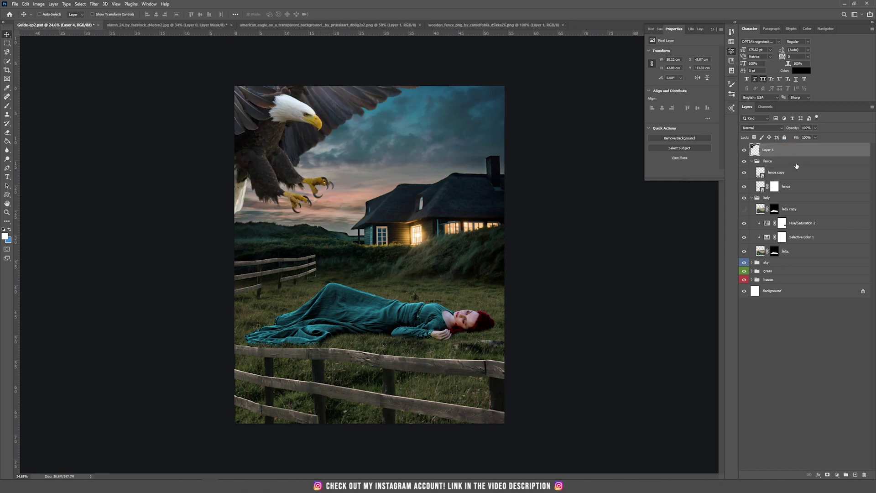
Create a layer group named eagle, put the bird's layer inside it, and rename that layer eagle
click(846, 476)
double_click(771, 148)
text(eagle)
key(Return)
key(b)
drag(771, 160, 771, 148)
double_click(772, 159)
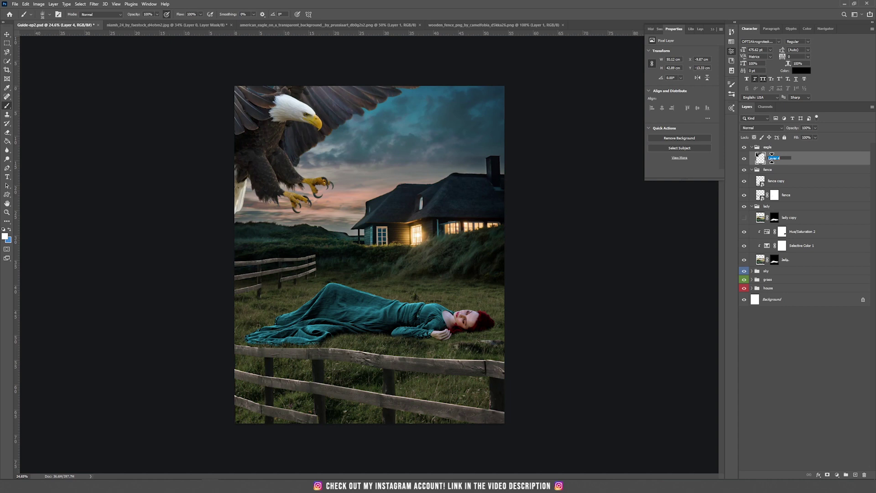
text(eagle)
key(Return)
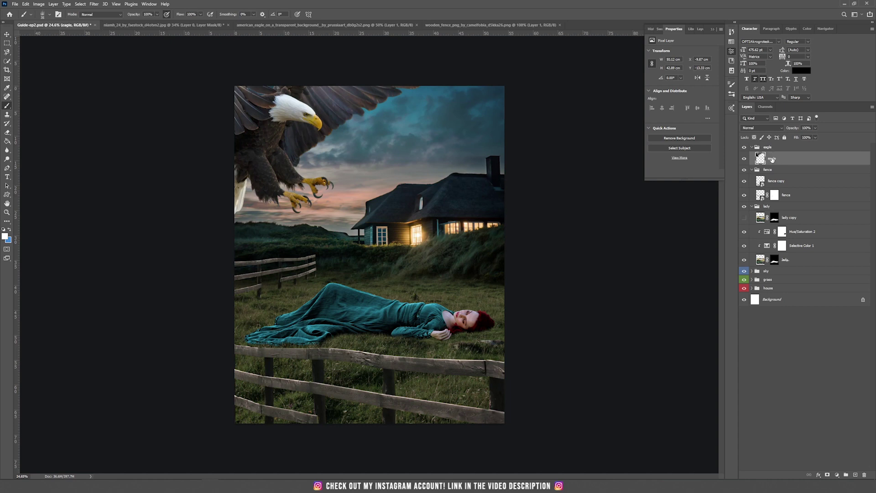
Convert the eagle layer to a smart object, scale it to about 42%, and rotate it about 19° clockwise in the sky beside the house
right_click(812, 165)
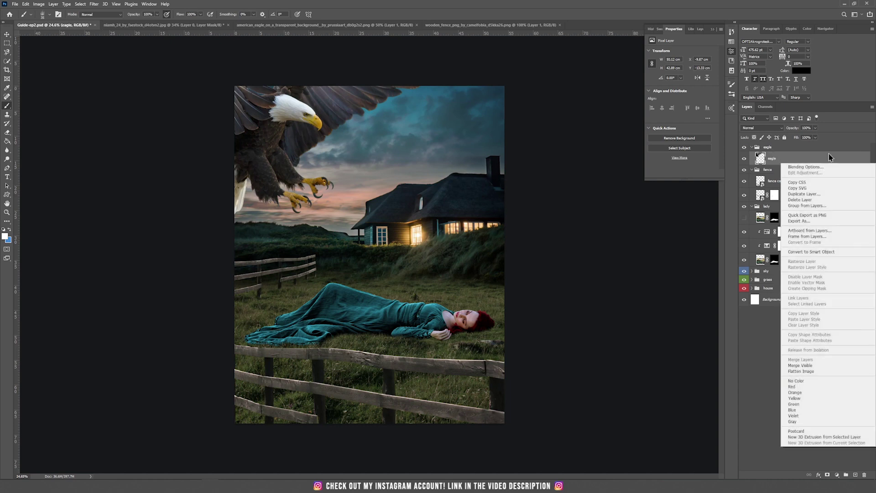
click(826, 253)
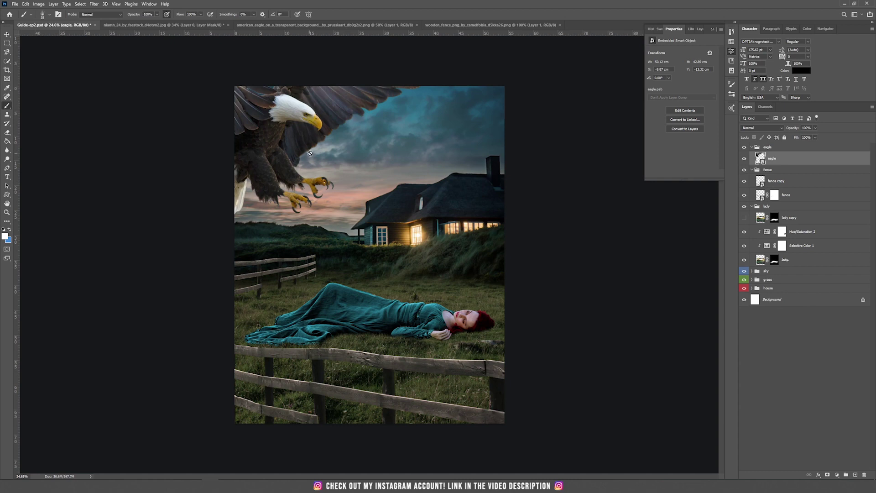
key(ctrl+t)
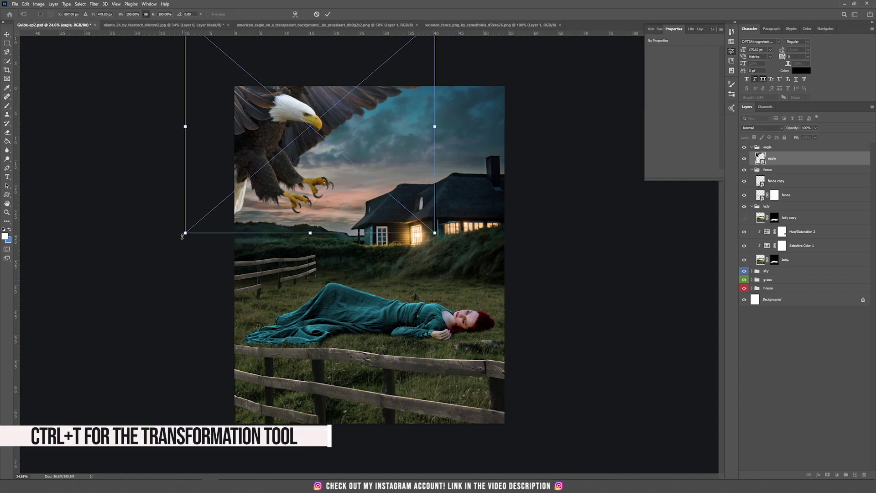
drag(186, 233, 305, 132)
drag(365, 101, 316, 183)
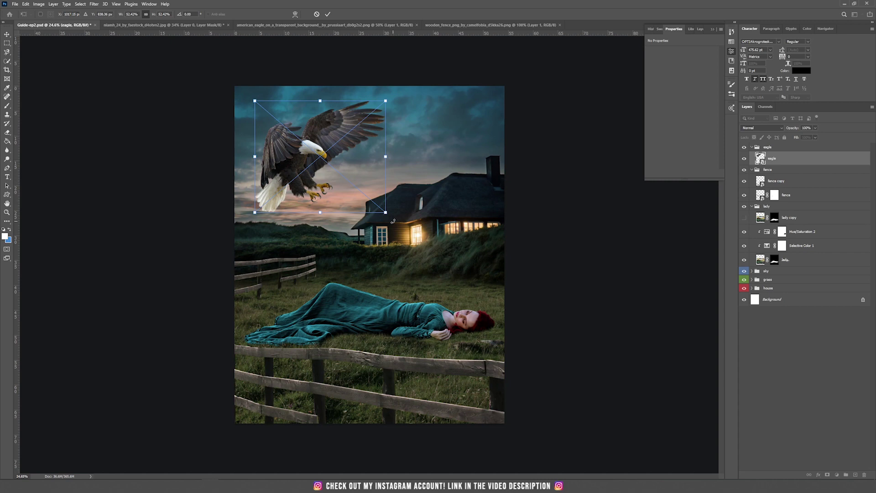
mouse_move(391, 222)
mouse_down()
mouse_move(403, 117)
mouse_move(352, 153)
mouse_up()
key(Return)
key(b)
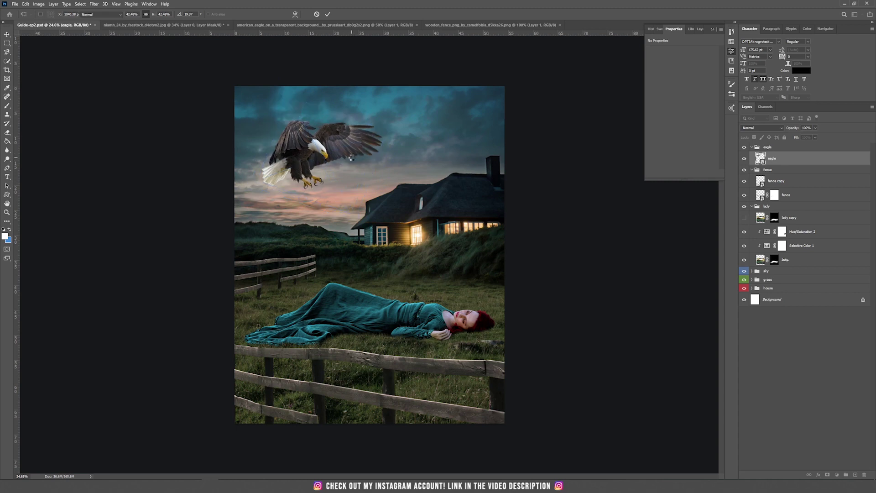